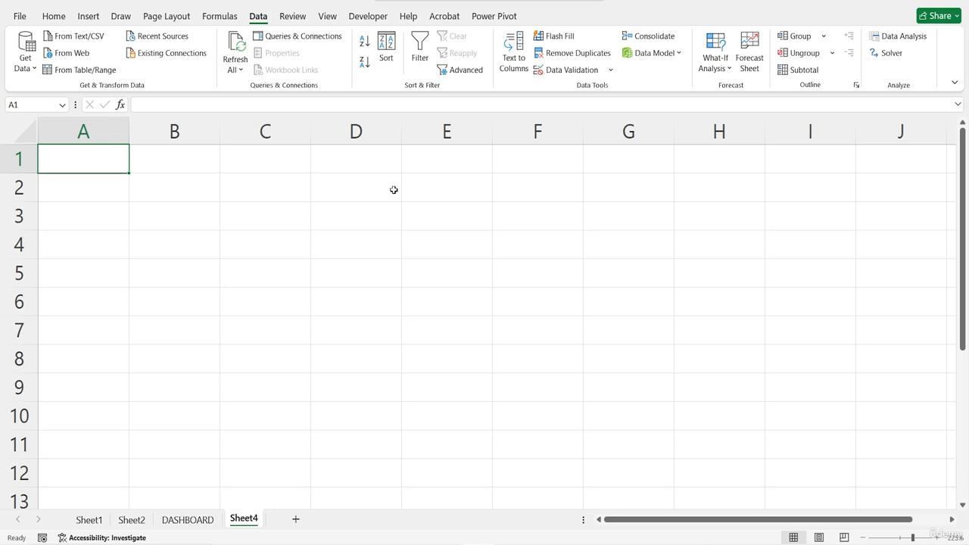
click(298, 244)
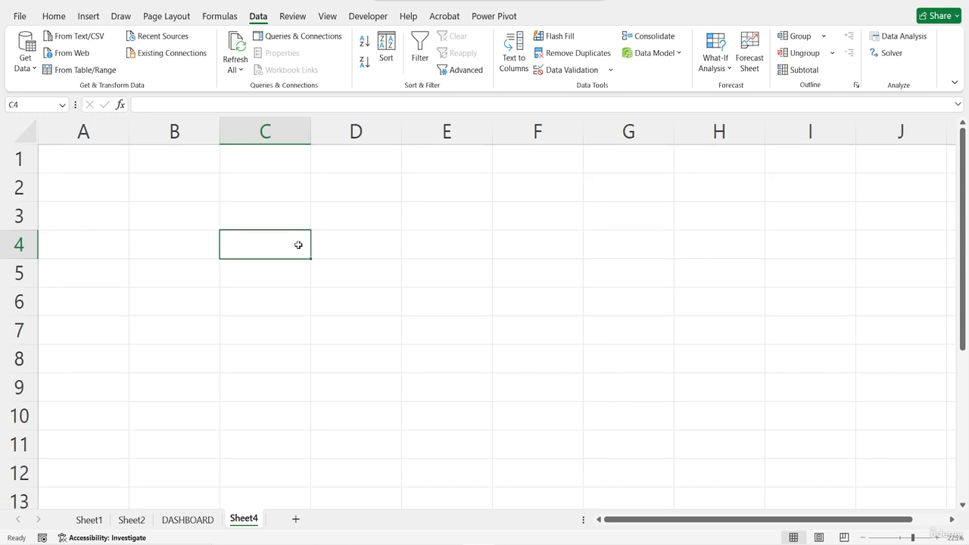
key(Left)
key(Left)
key(Up)
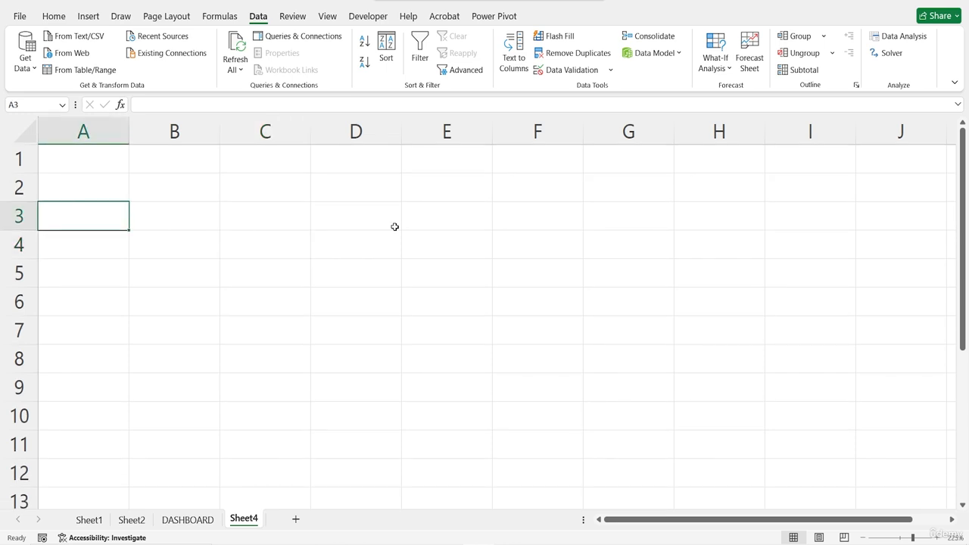
Step: Enter the column headers NAME, SCORE 1 and SCORE 2 in cells B3 to D3
click(183, 220)
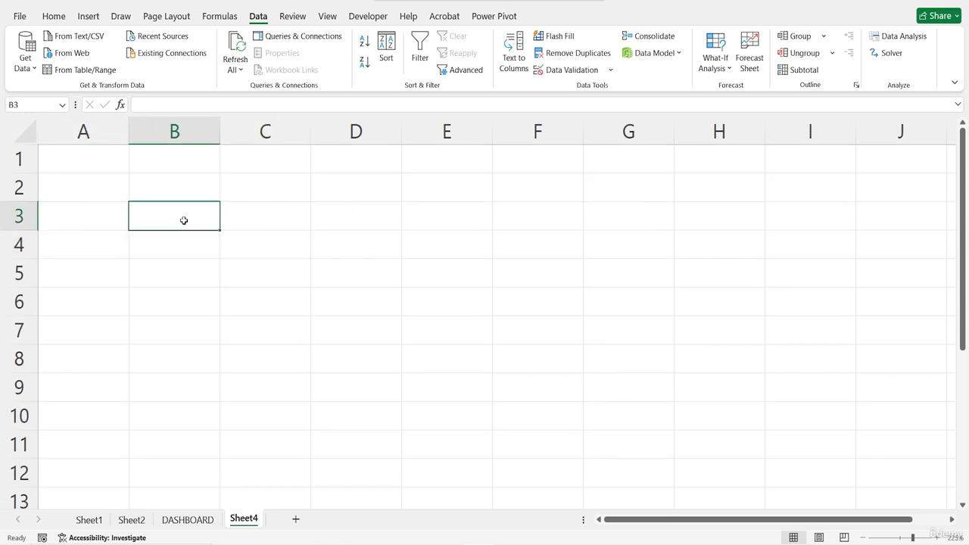
text(NM)
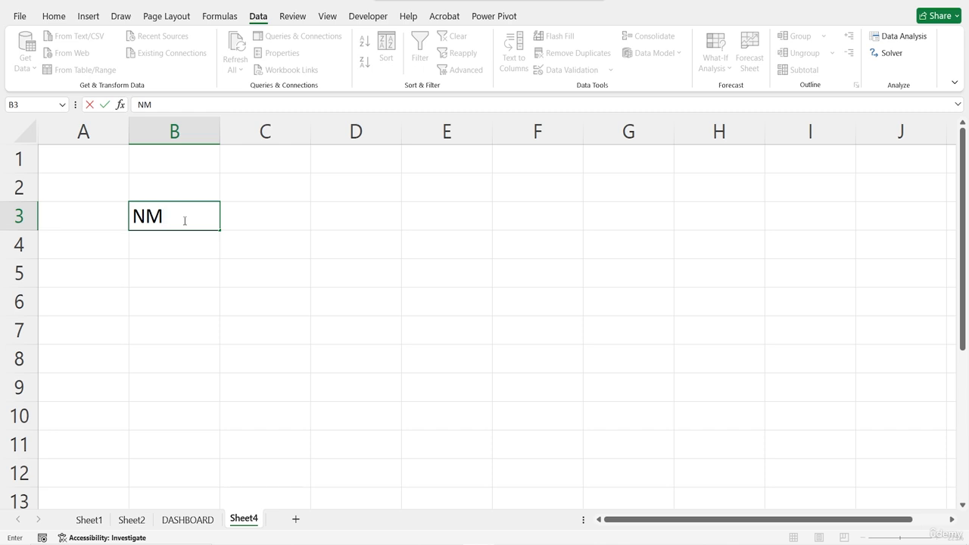
key(BackSpace)
text(AME)
key(Tab)
text(SCORE)
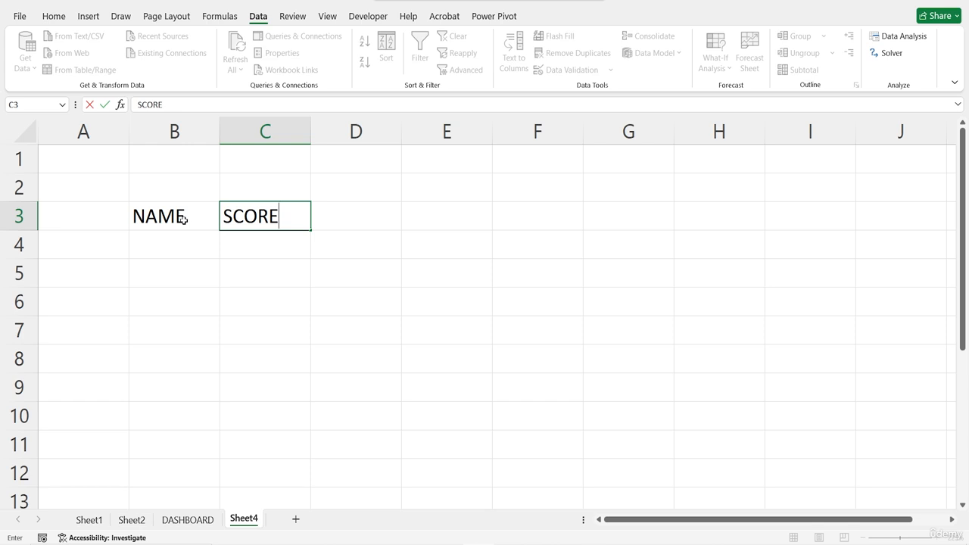
text( 1)
key(Tab)
text(SCORE 2)
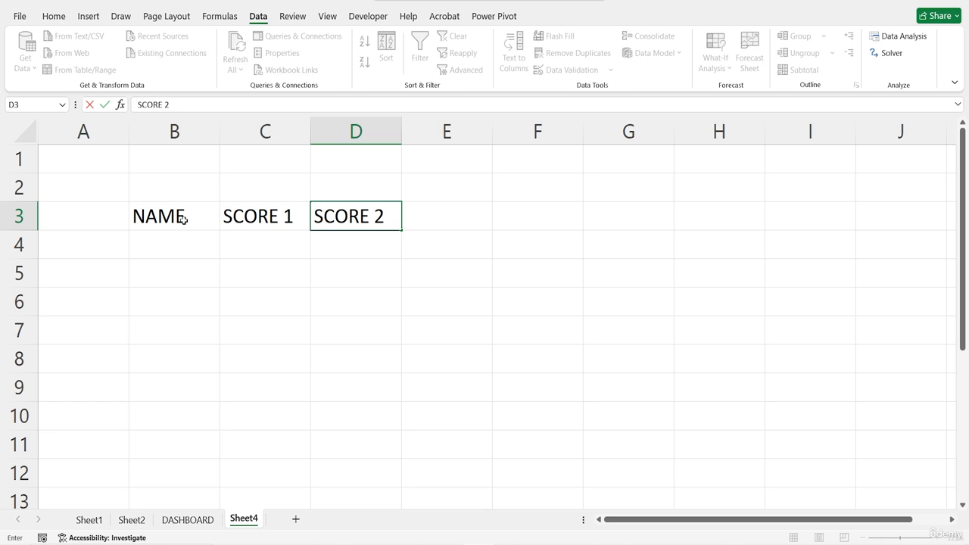
key(Return)
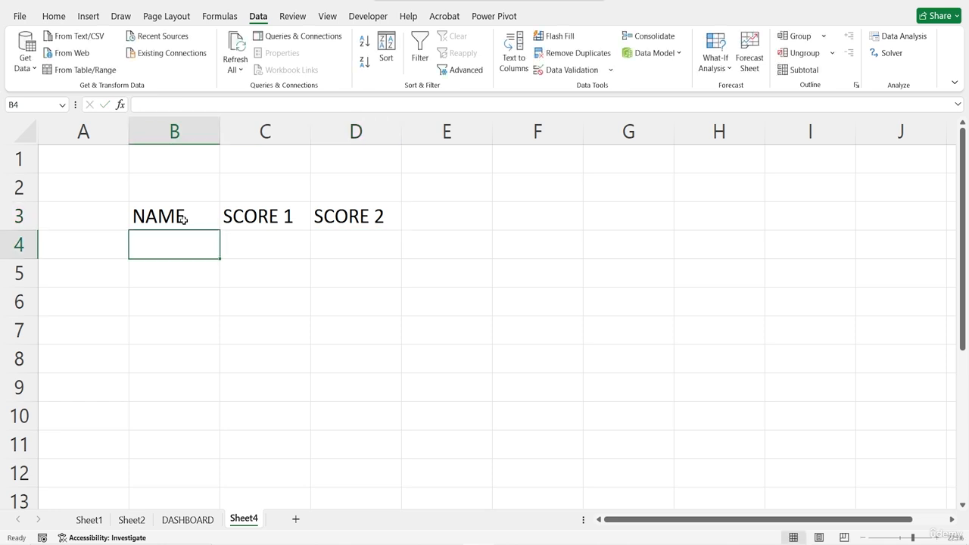
Step: Fill cells B4 to B7 under NAME with the four people's first names in capitals
text(ALICE)
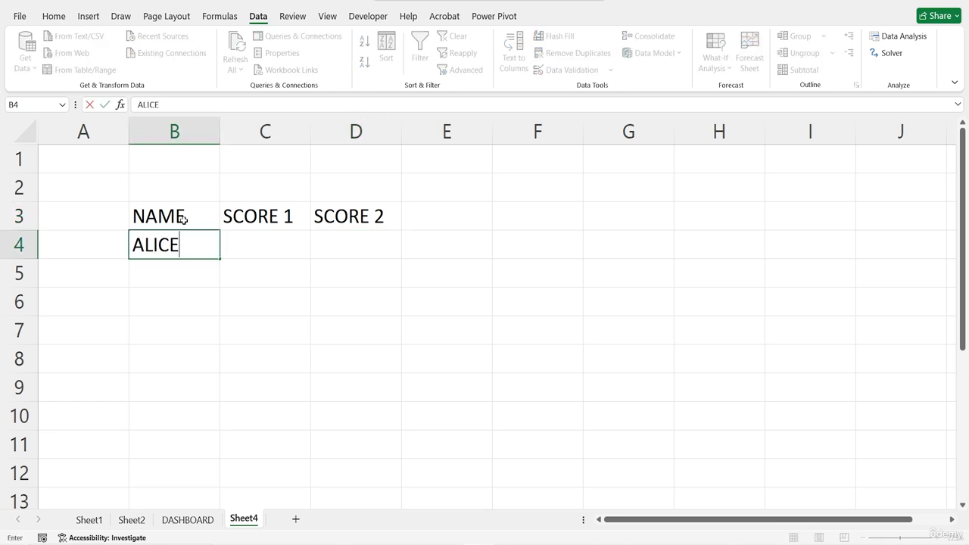
key(Return)
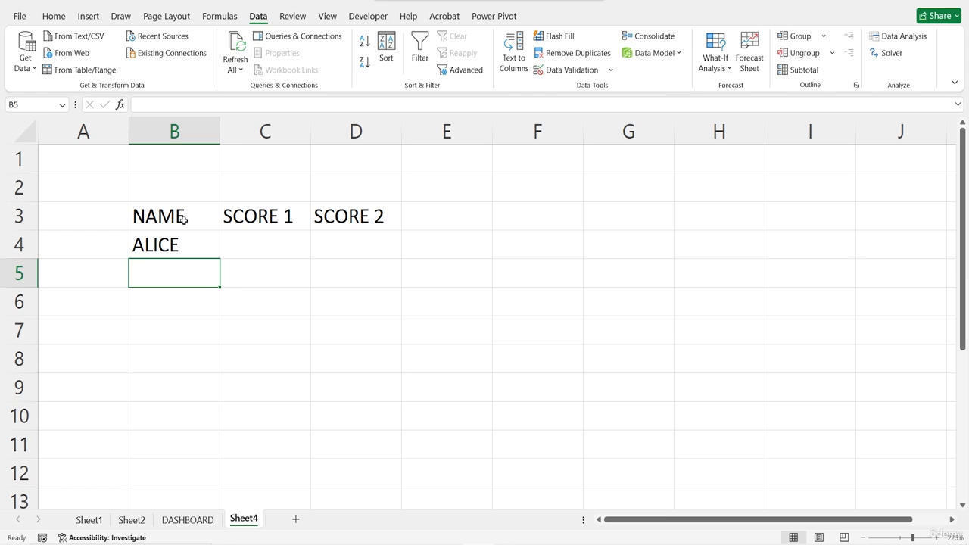
text(BOB)
key(Return)
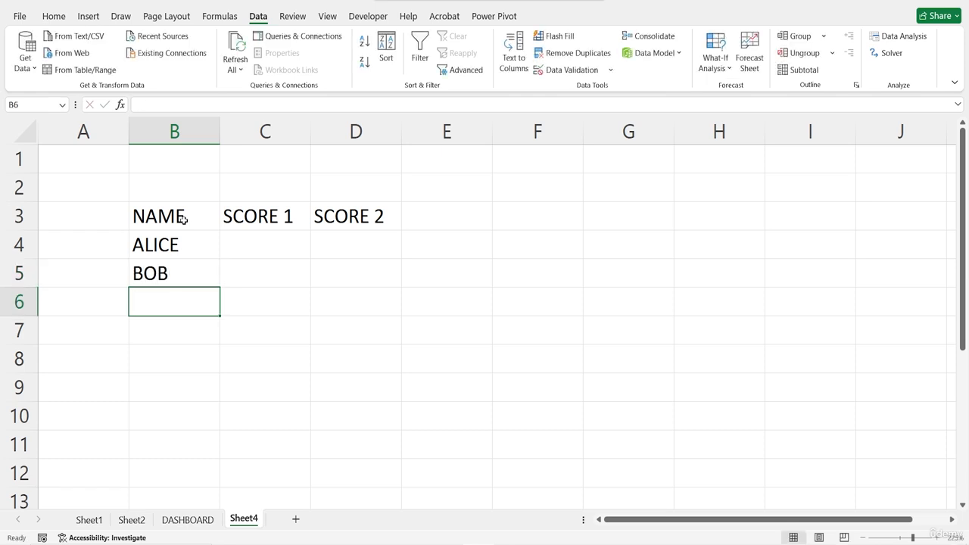
text(C)
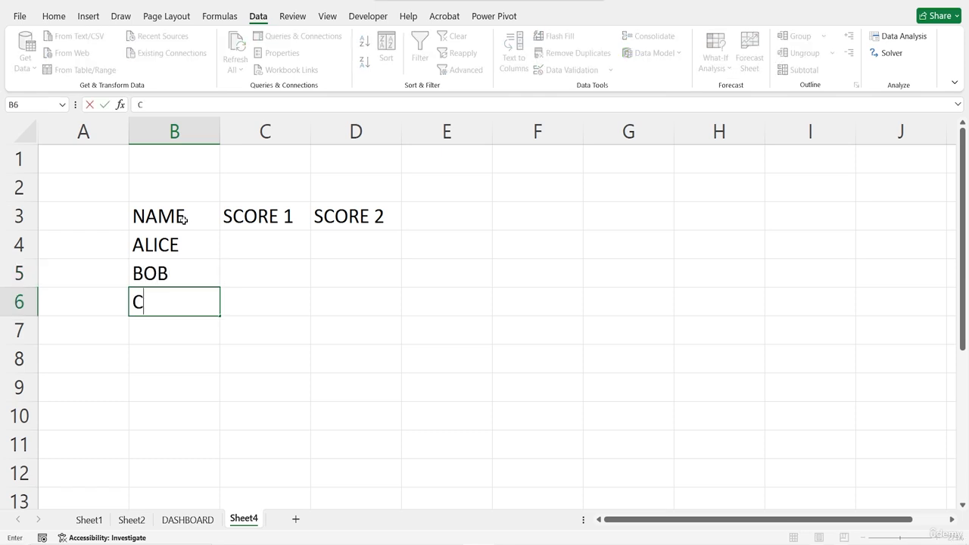
text(HARLIE)
key(Return)
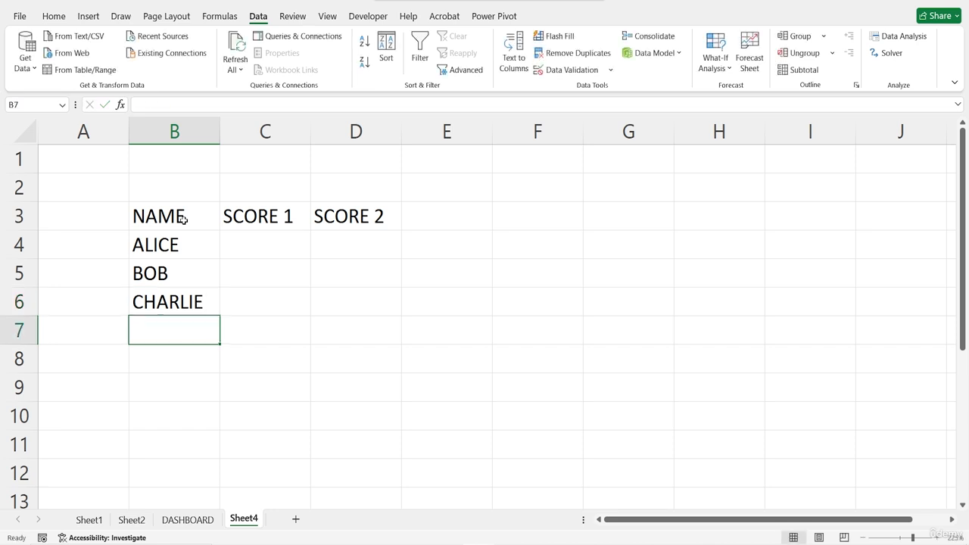
text(DAVID)
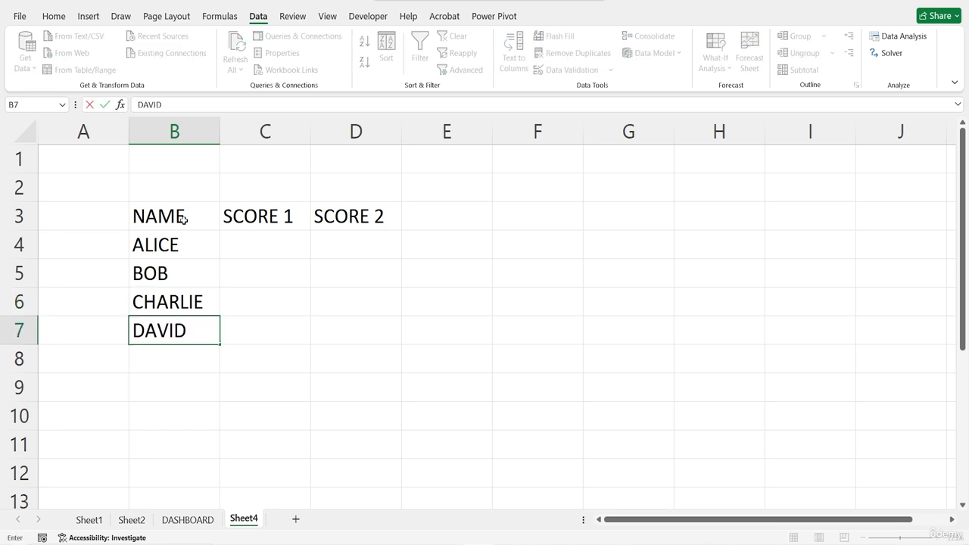
key(Return)
Step: Enter the SCORE 1 values 75, 65, 80 and 90 in cells C4 to C7
click(268, 243)
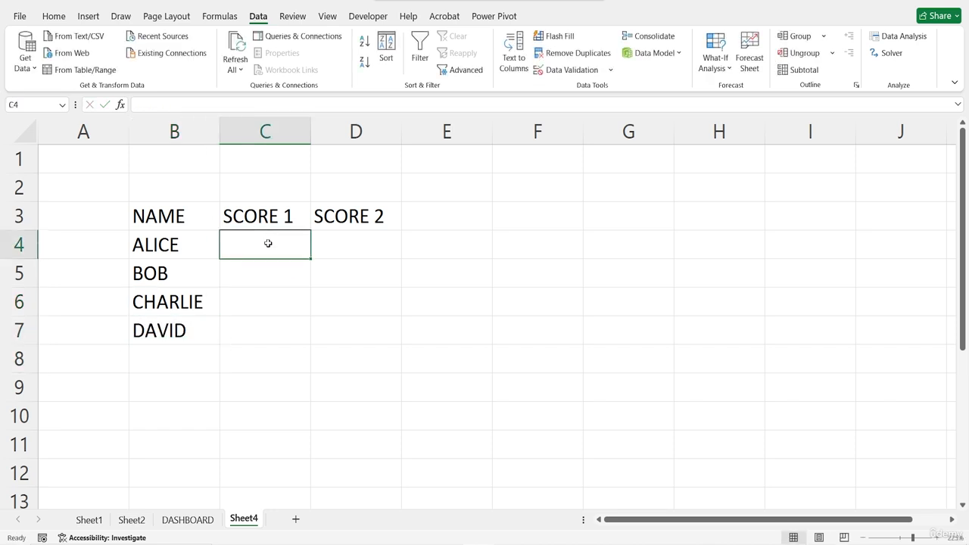
text(7)
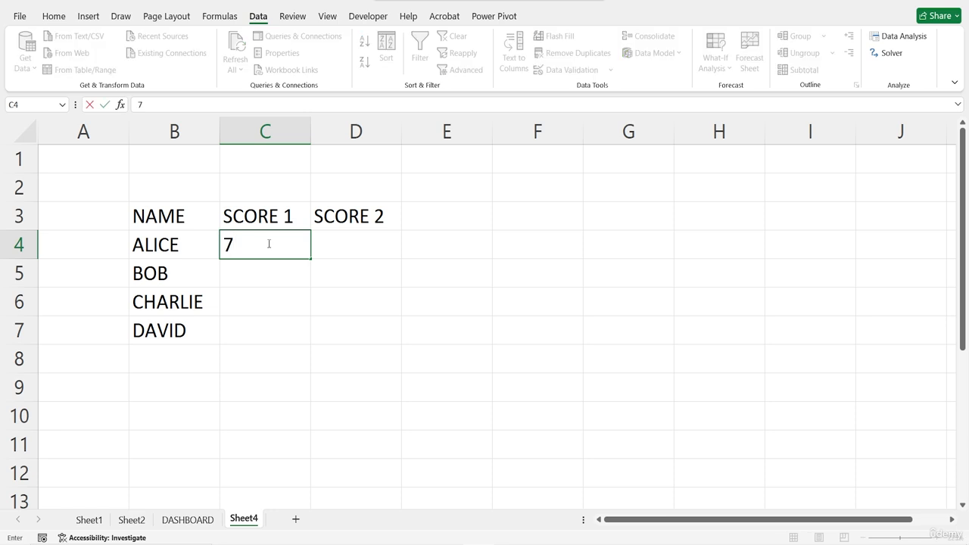
text(5)
key(Return)
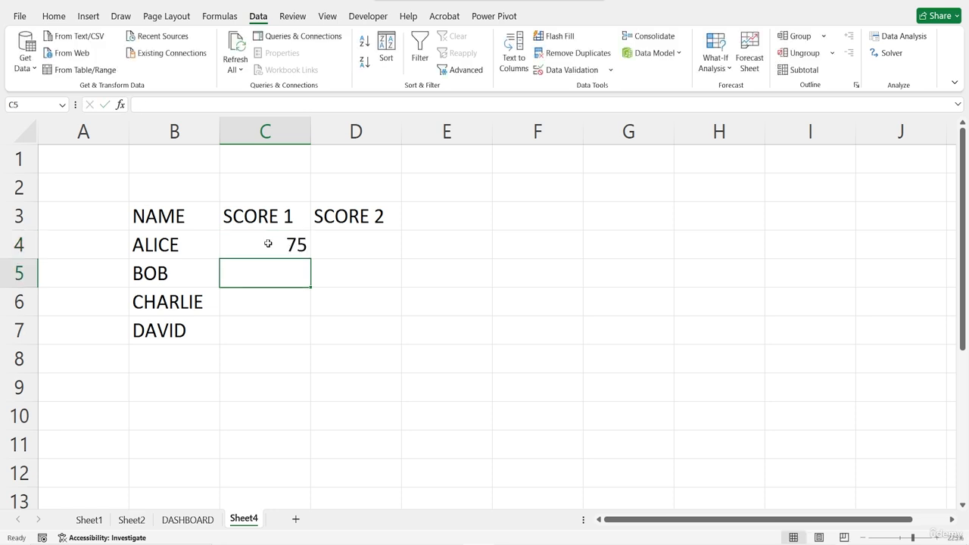
text(65)
key(Return)
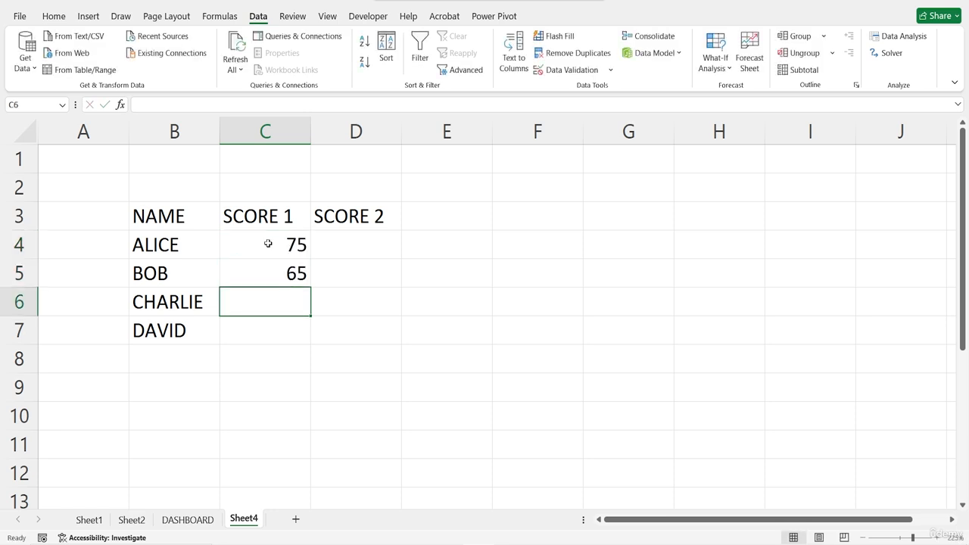
text(80)
key(Return)
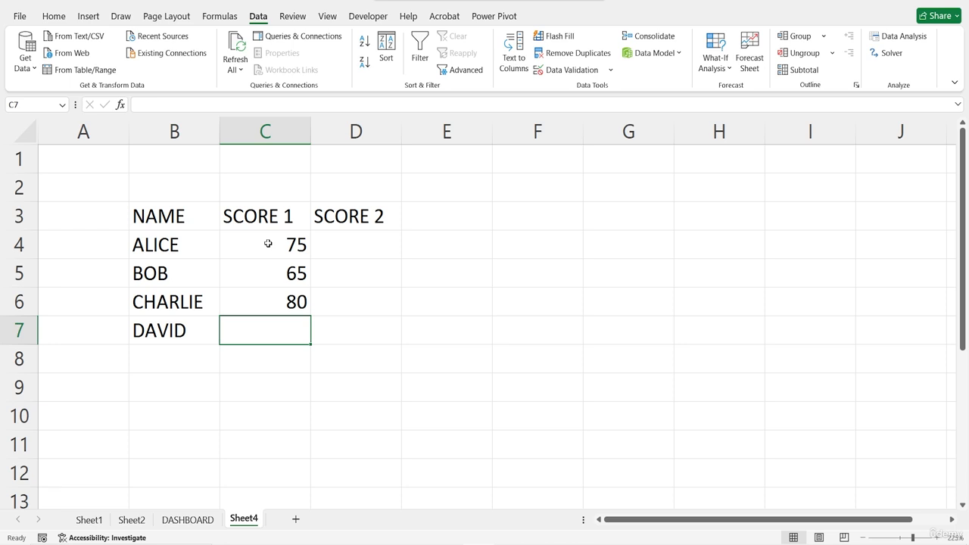
text(90)
key(Return)
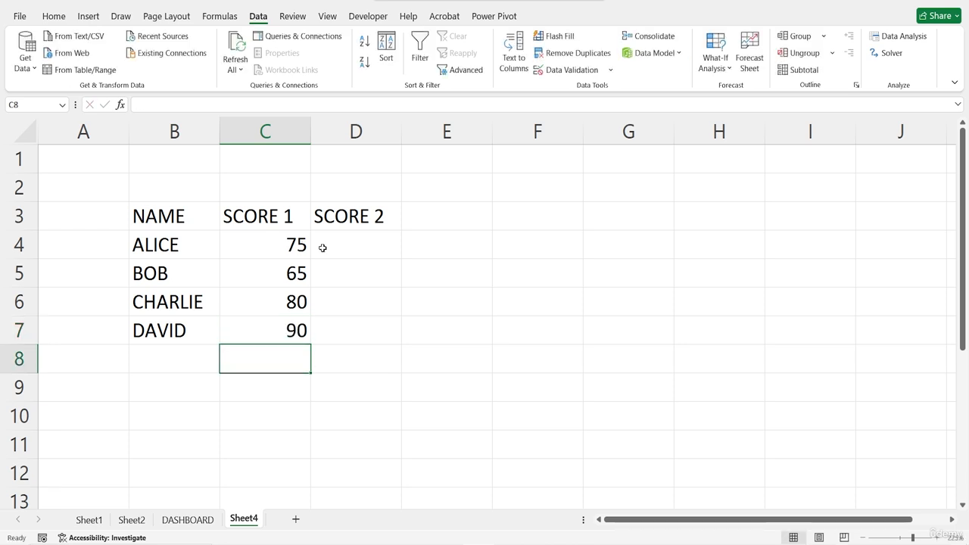
Step: Enter the SCORE 2 values 85, 72, 55 and 88 in cells D4 to D7
click(323, 248)
text(85)
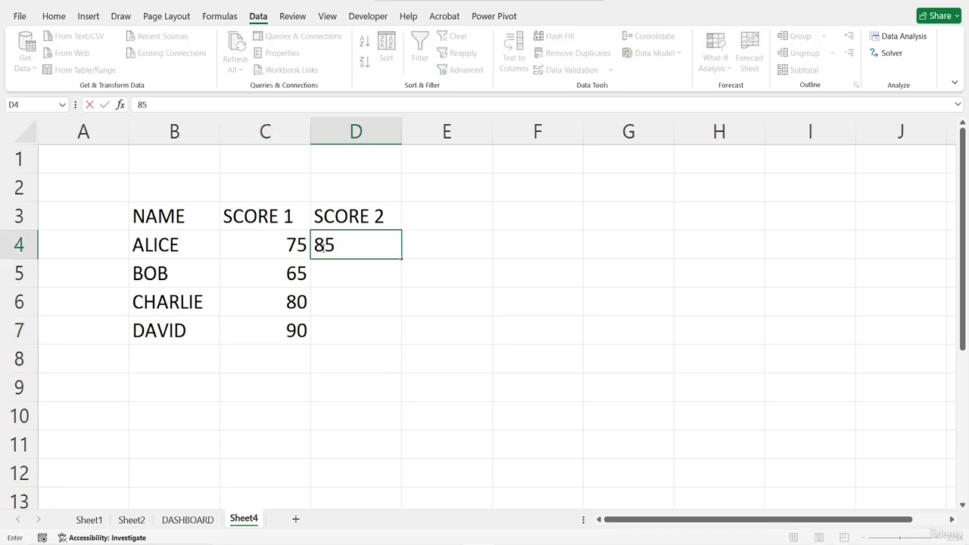
key(Return)
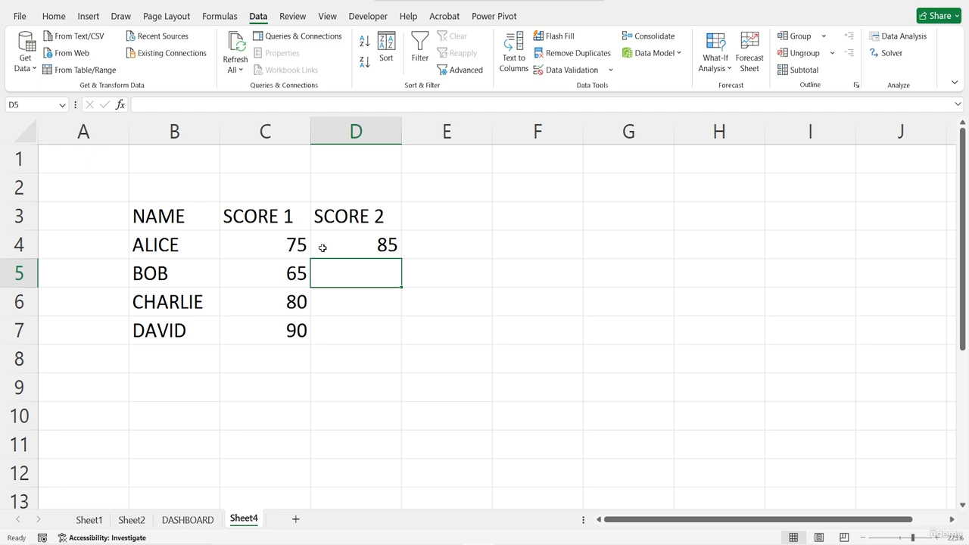
text(72)
key(Return)
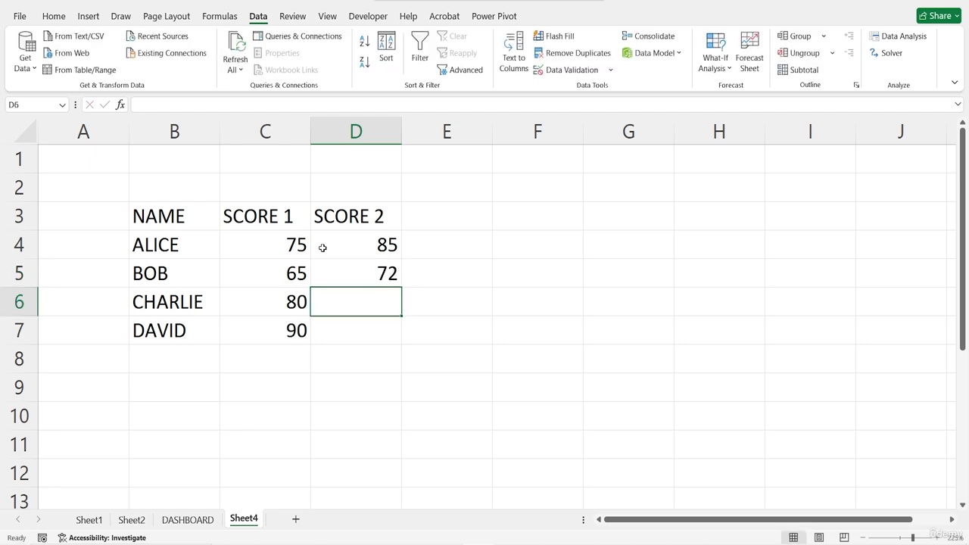
text(55)
key(Return)
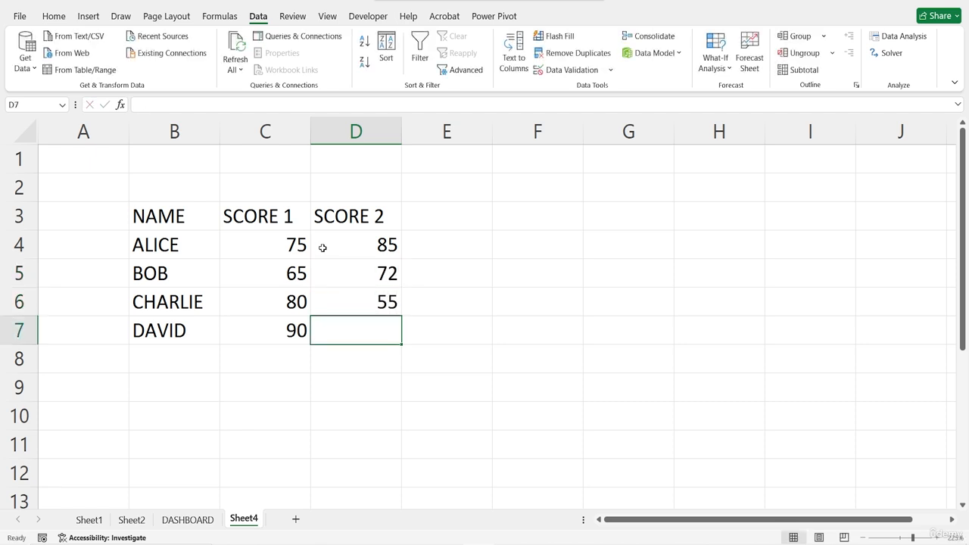
text(88)
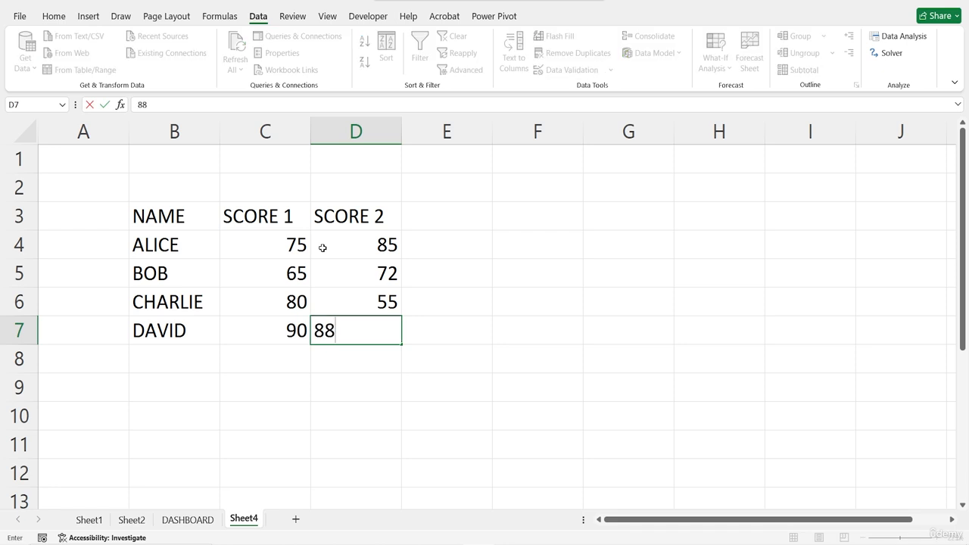
key(Return)
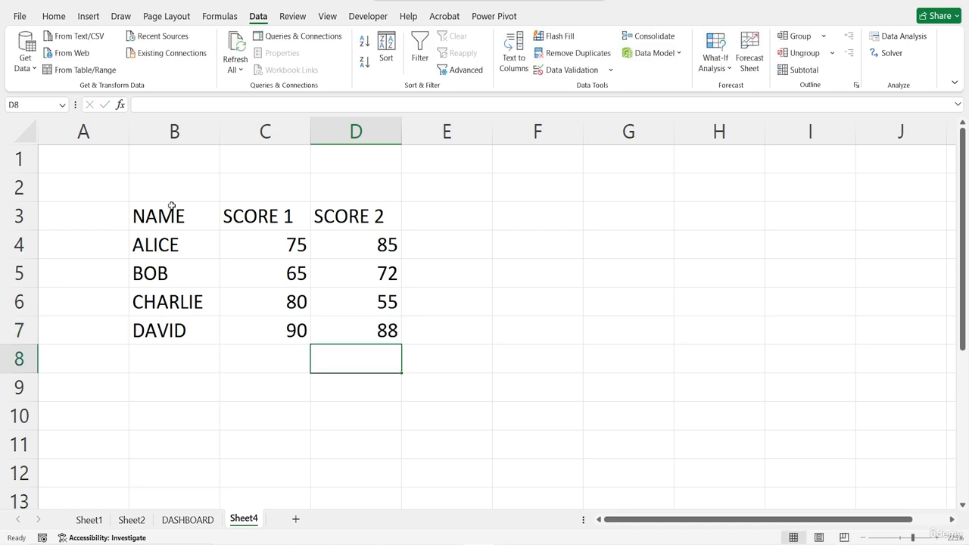
Step: Convert the range B3:D7 into a table that uses its first row as headers
drag(165, 215, 368, 333)
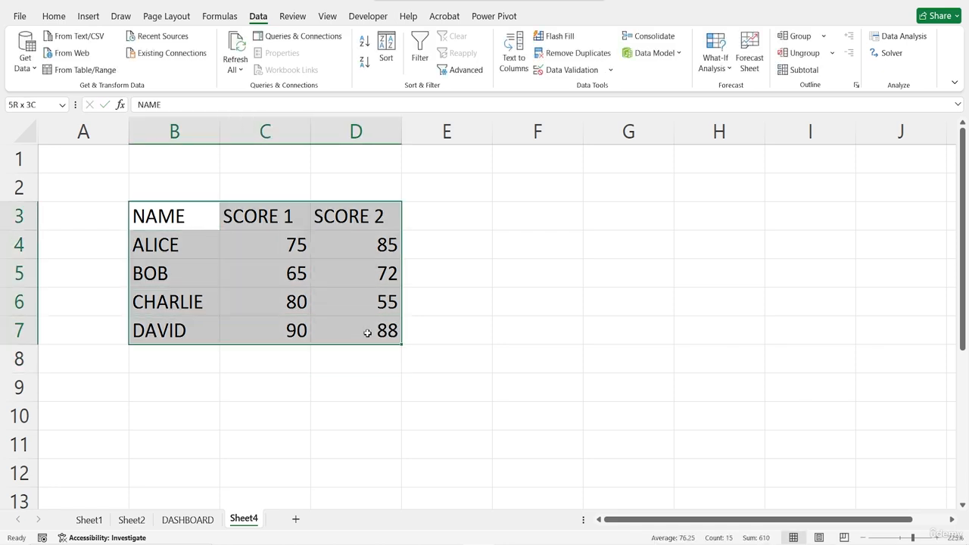
key(ctrl+t)
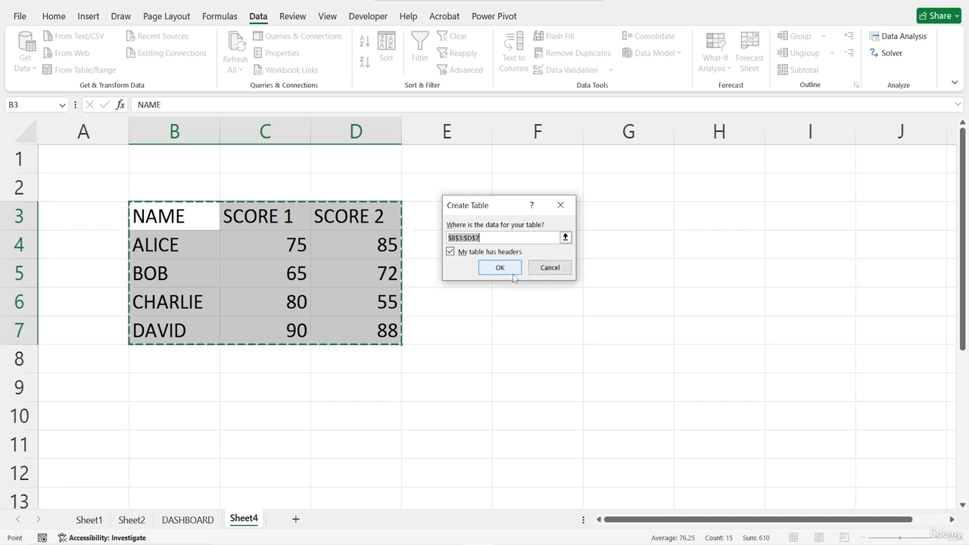
click(501, 268)
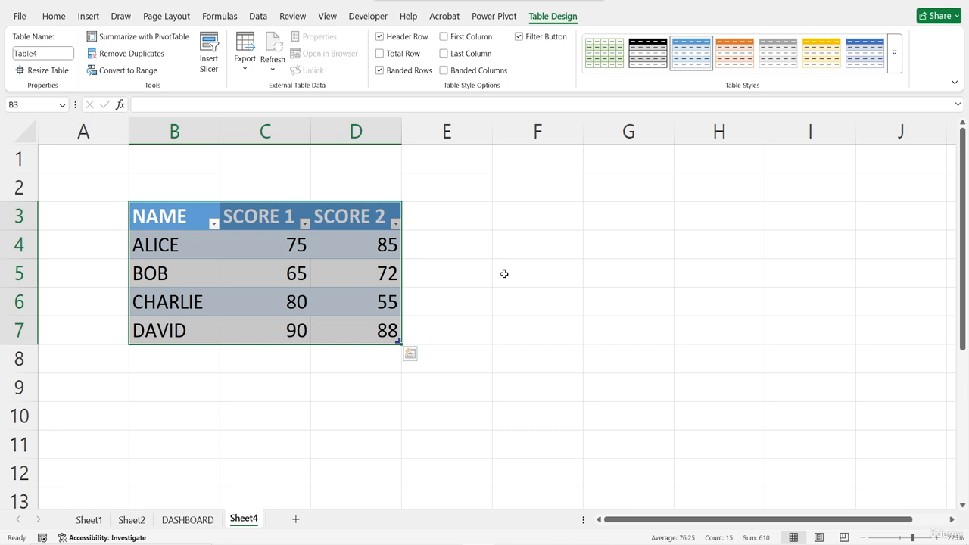
Step: Label cell F2 PASS MARK and enter 70 as its value in cell G2
click(543, 193)
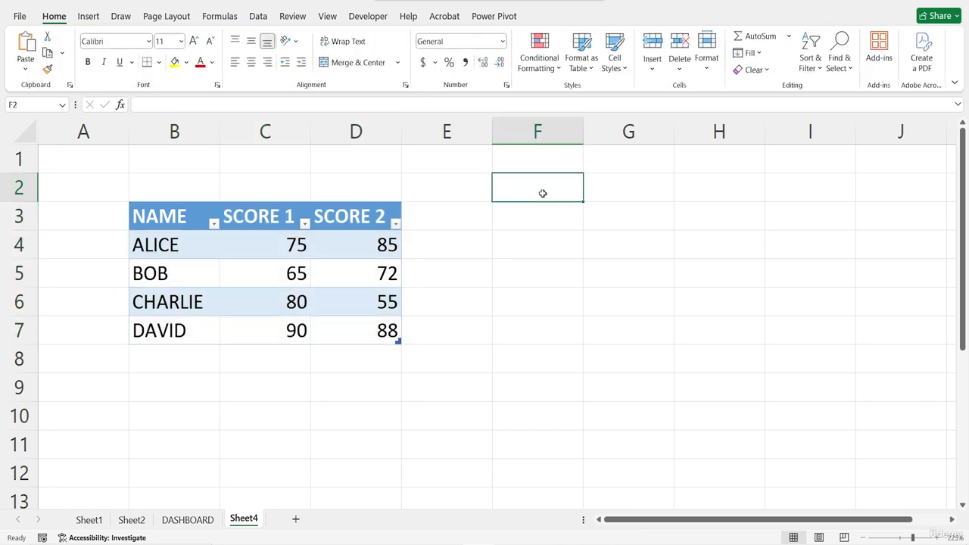
text(PASS)
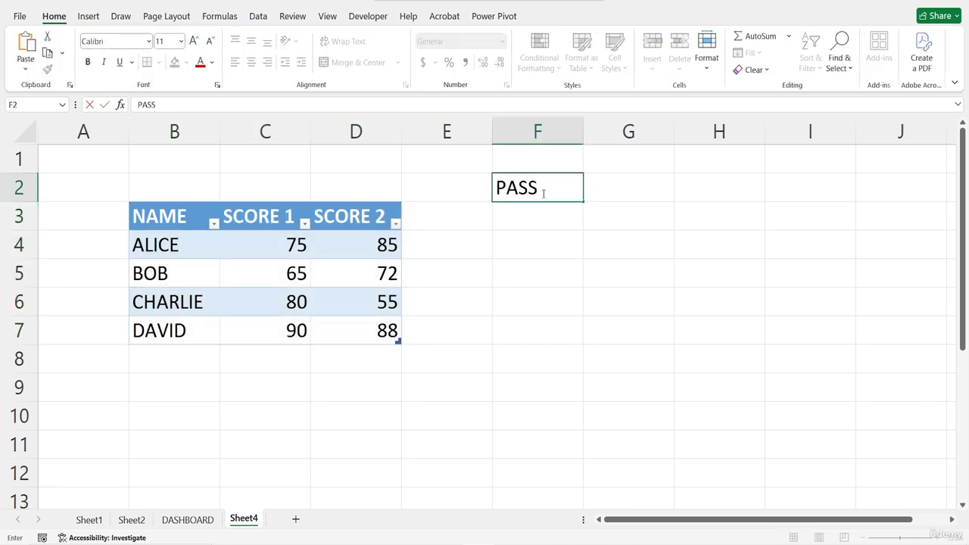
text( MARK)
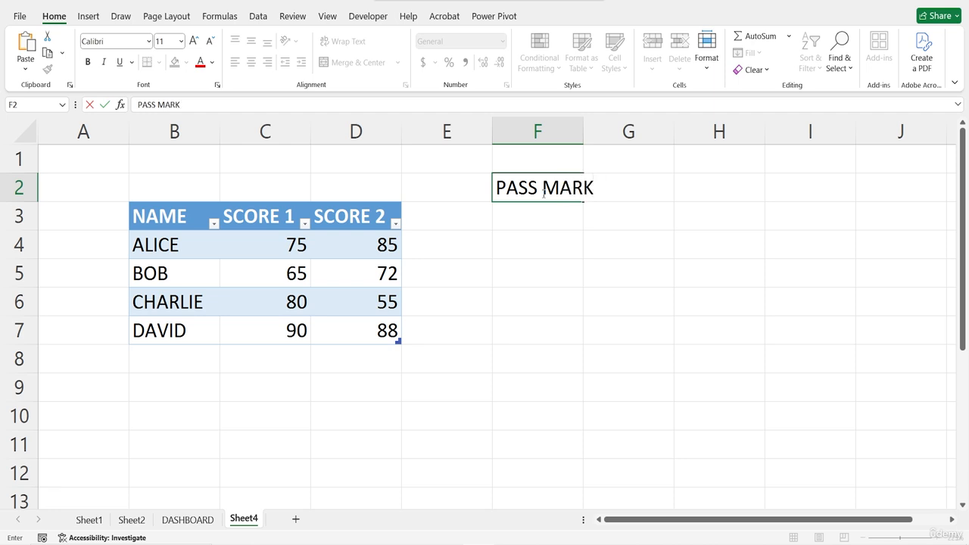
key(Tab)
text(70)
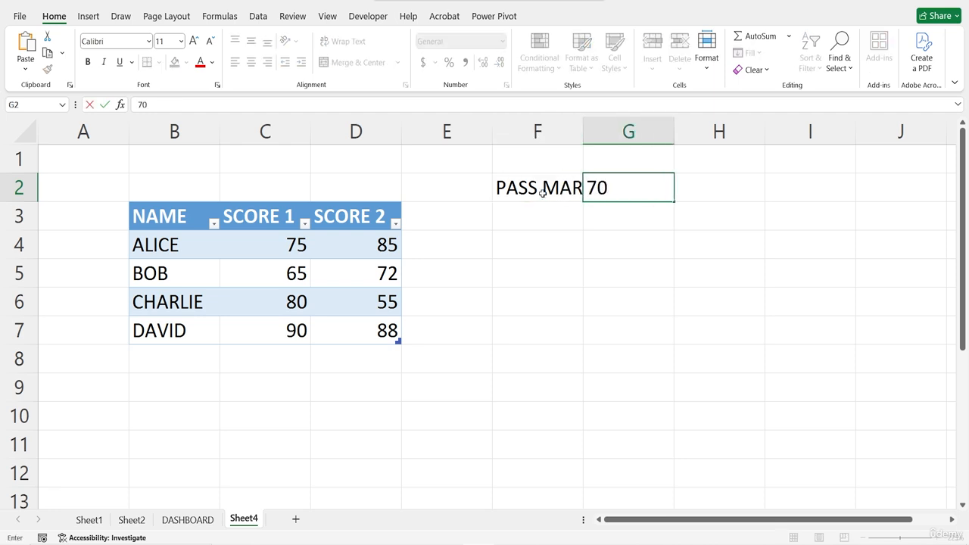
key(Return)
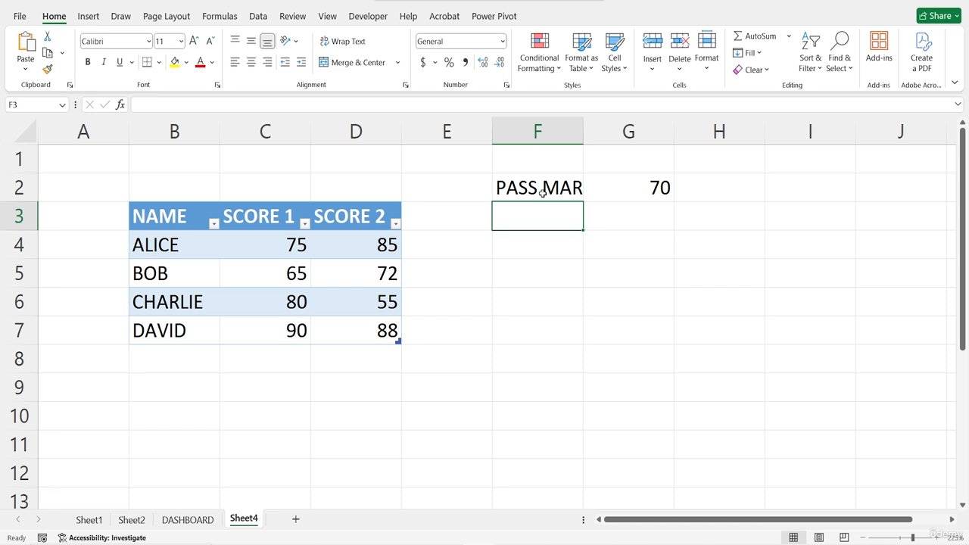
Step: Start an AND function in cell H4 with the first condition that the row's SCORE 1 (C4) is >=70
scroll(729, 179, right, 2)
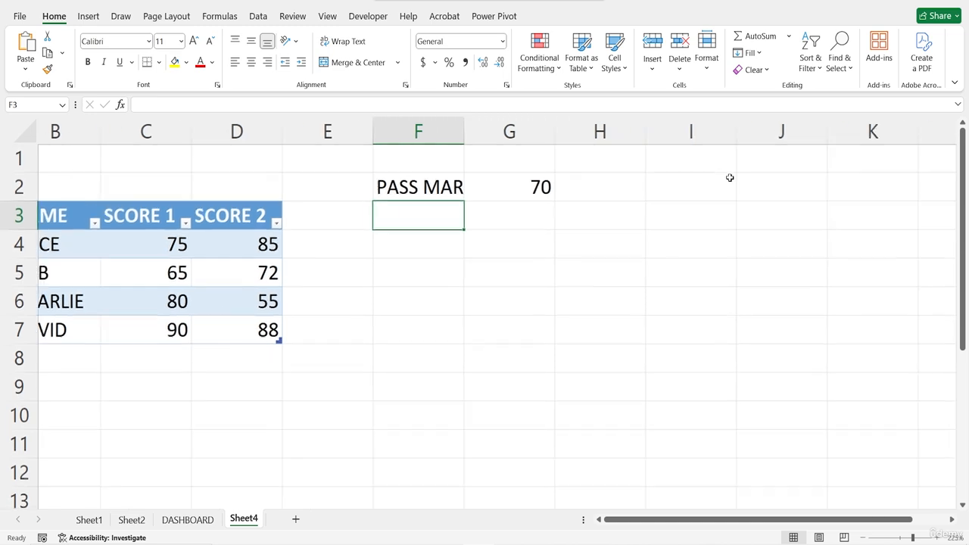
click(530, 224)
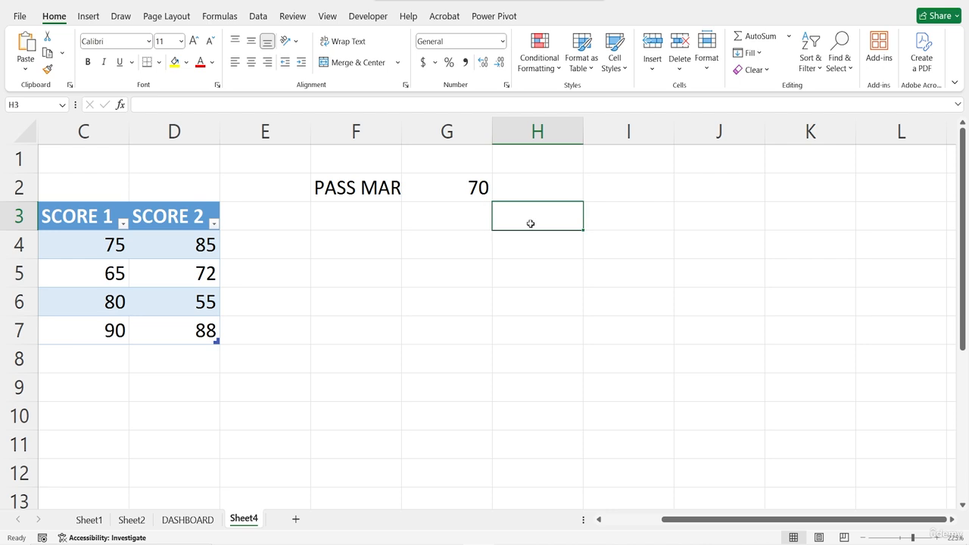
click(520, 247)
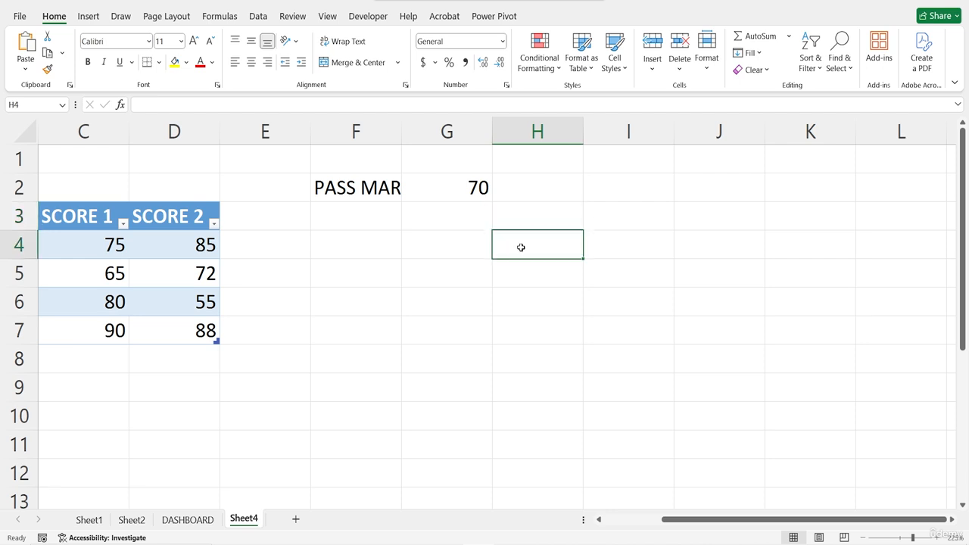
text(=AND)
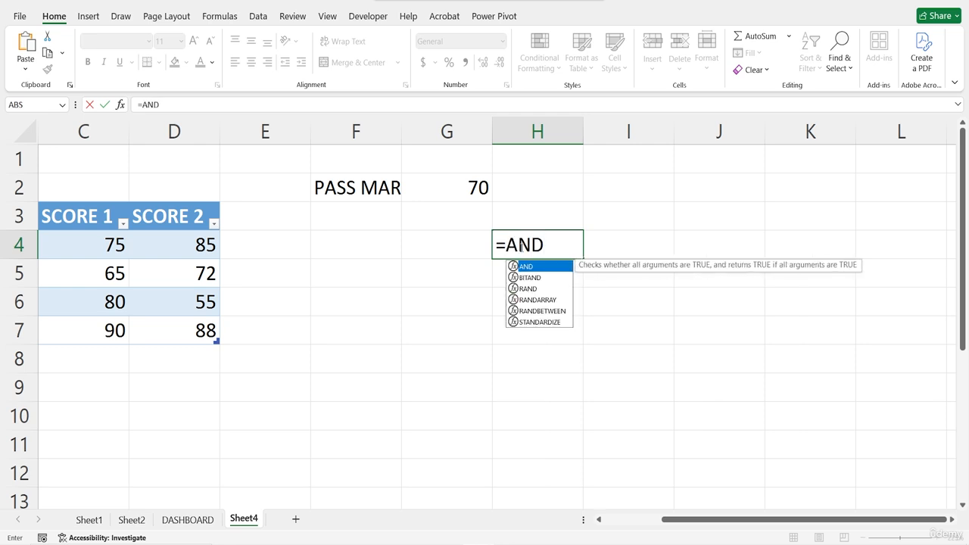
text(()
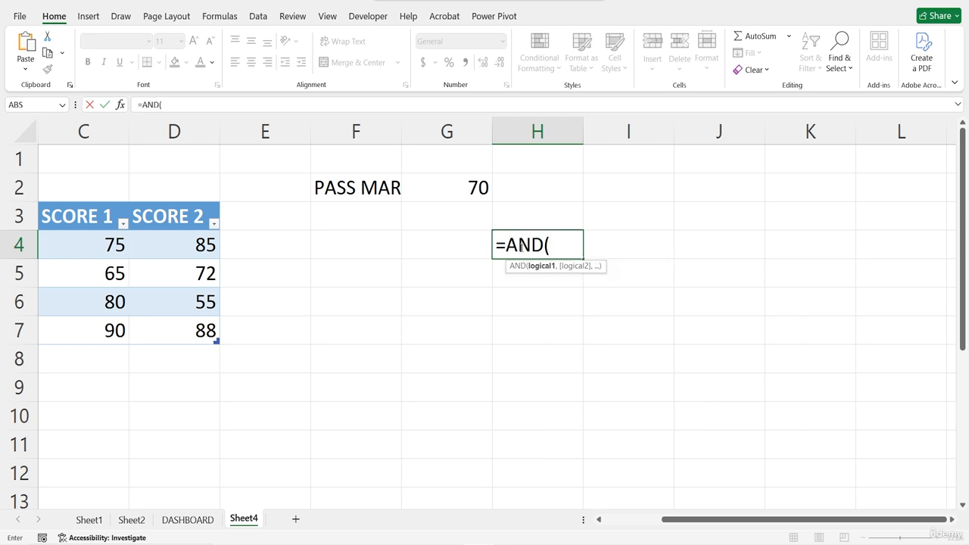
click(121, 105)
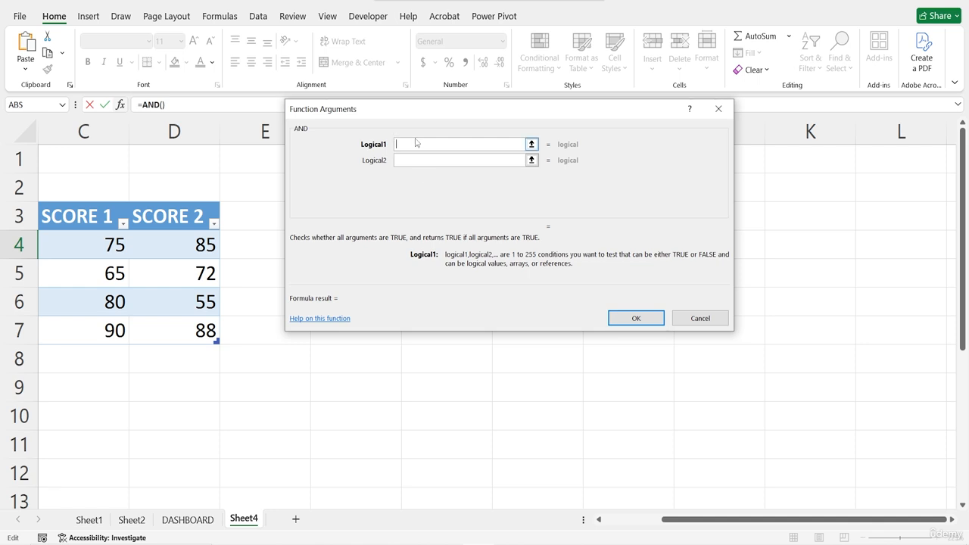
click(90, 246)
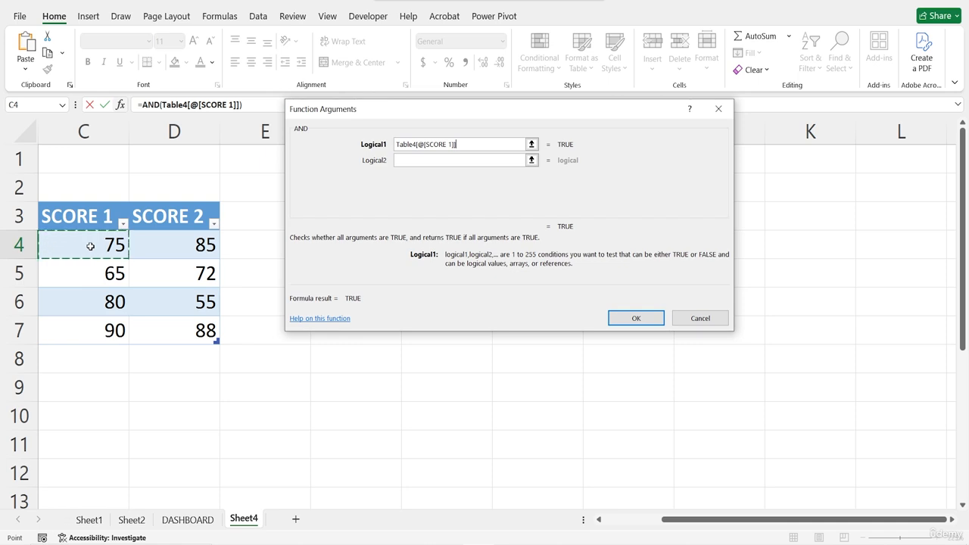
text(>=)
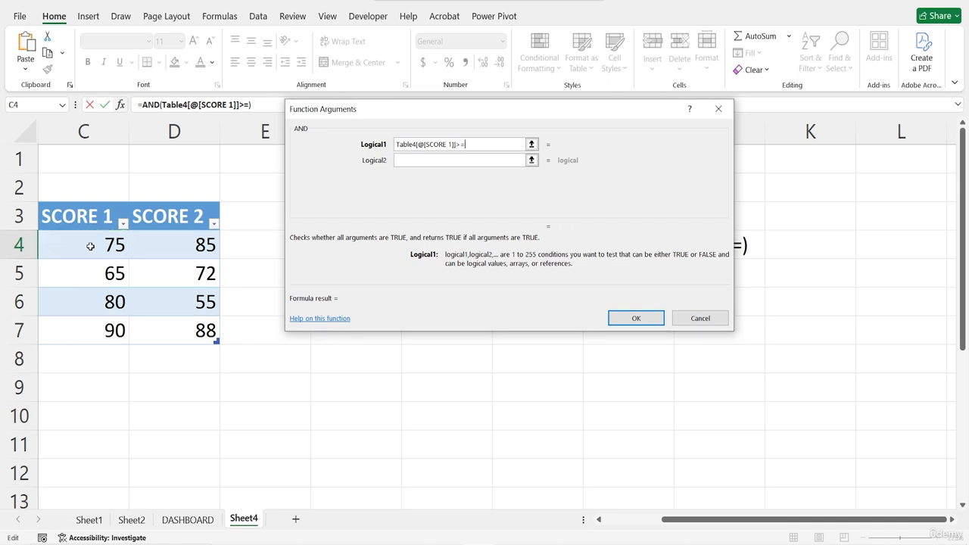
text(70)
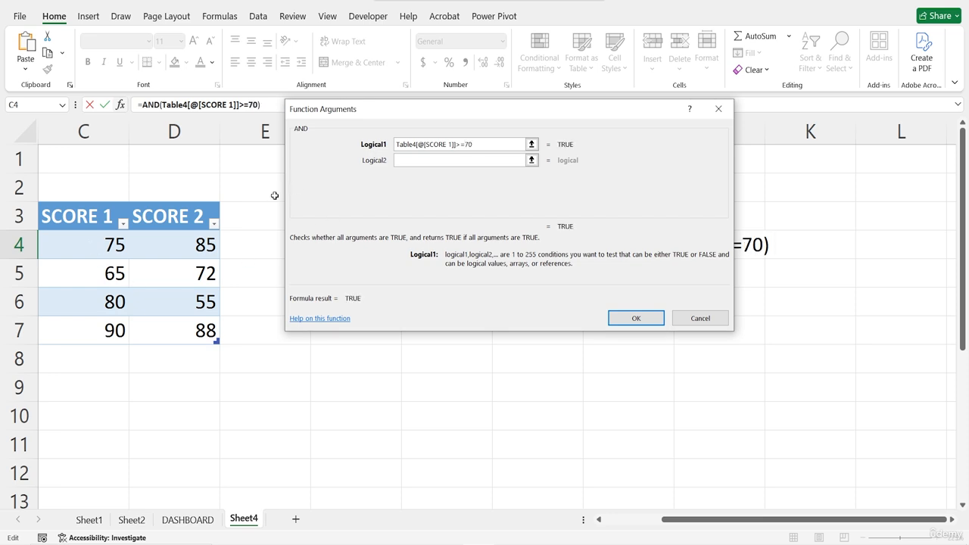
Step: Add the row's SCORE 2 (D4) >=70 as the second condition and complete the AND formula
click(442, 159)
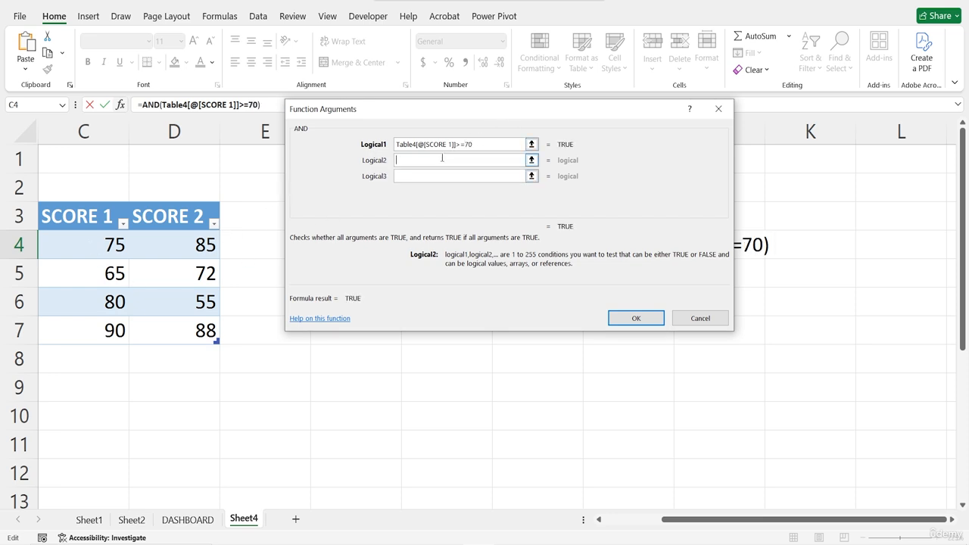
click(201, 249)
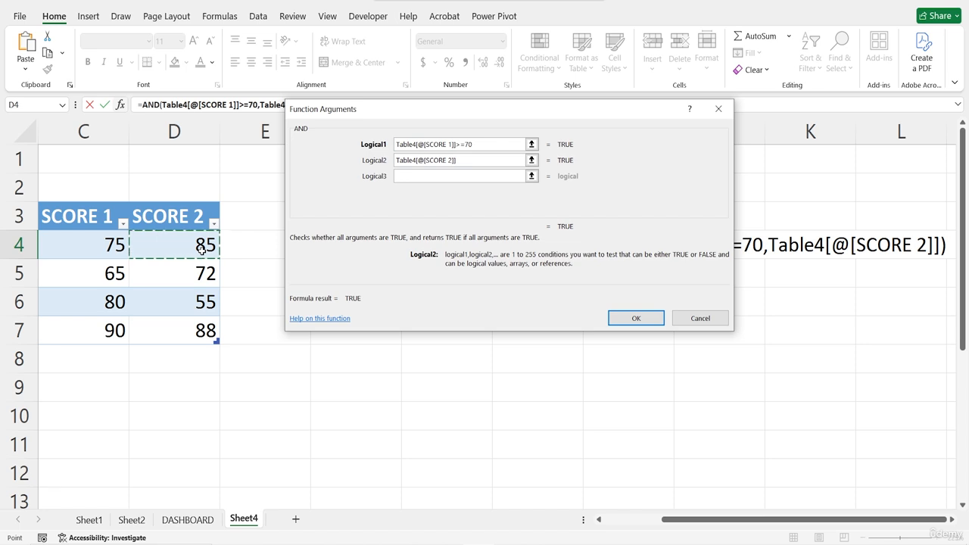
text(>)
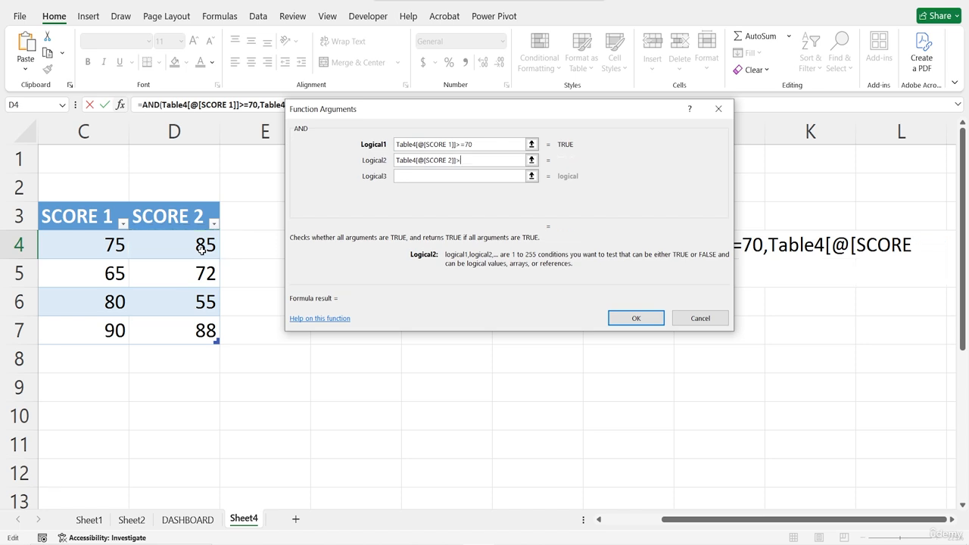
text(=70)
click(637, 321)
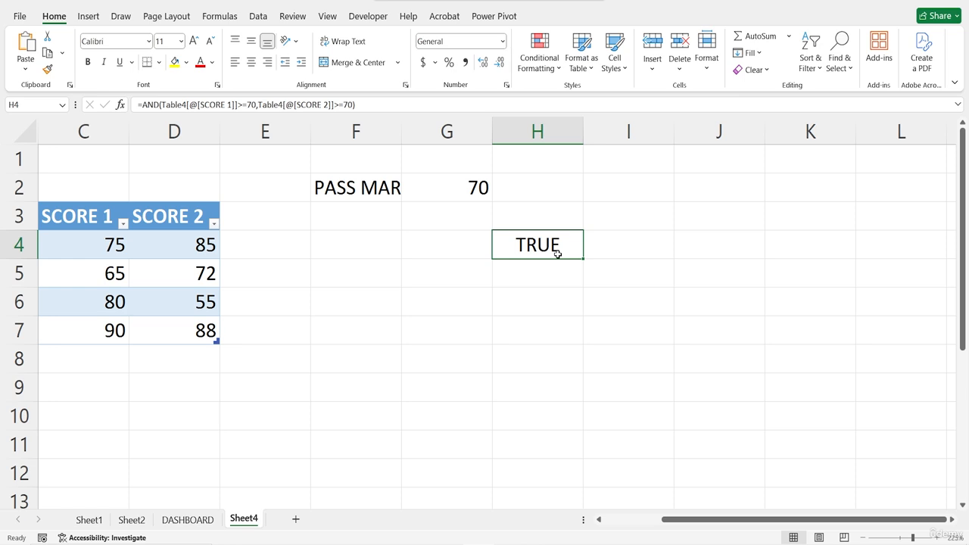
Step: Fill the AND formula from H4 down to H7 and compare the results with the scores in the table
scroll(557, 255, left, 2)
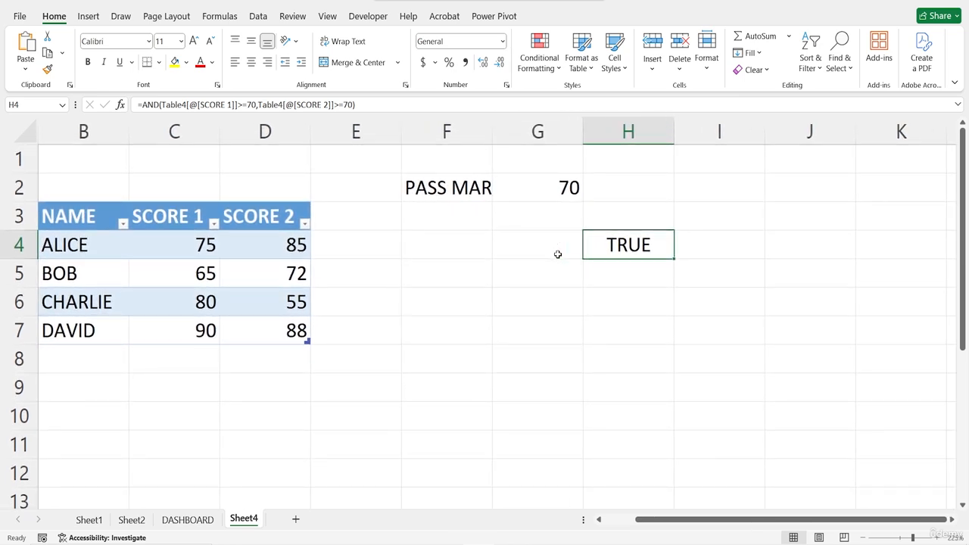
drag(673, 260, 672, 341)
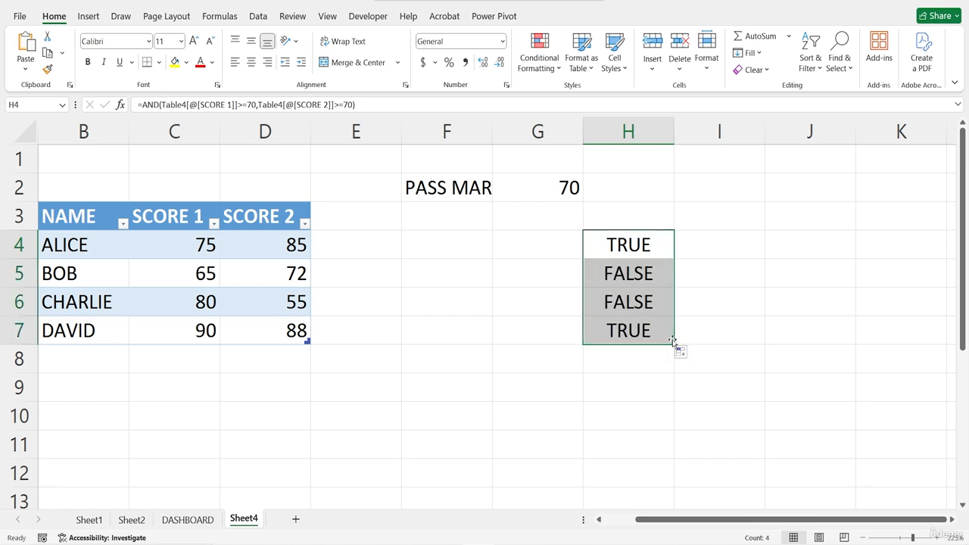
click(627, 272)
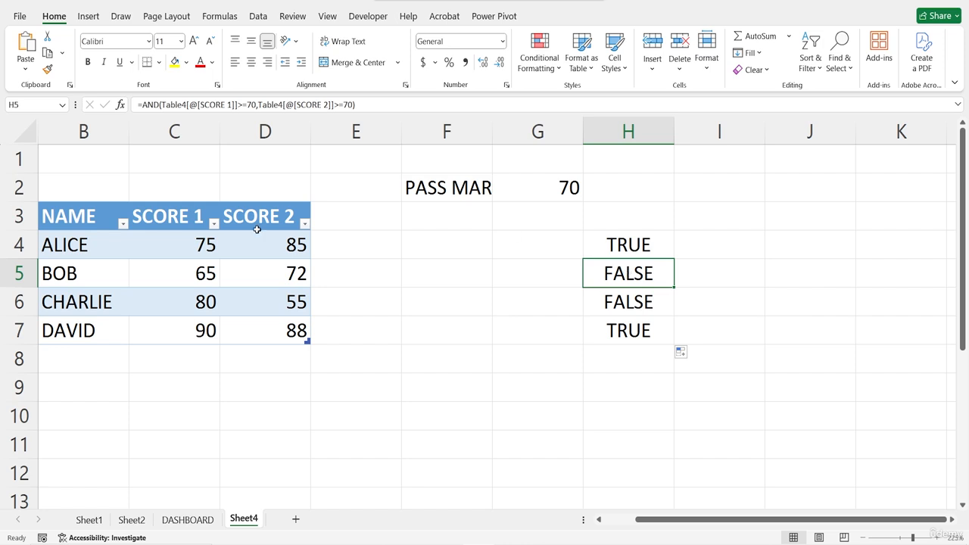
click(210, 275)
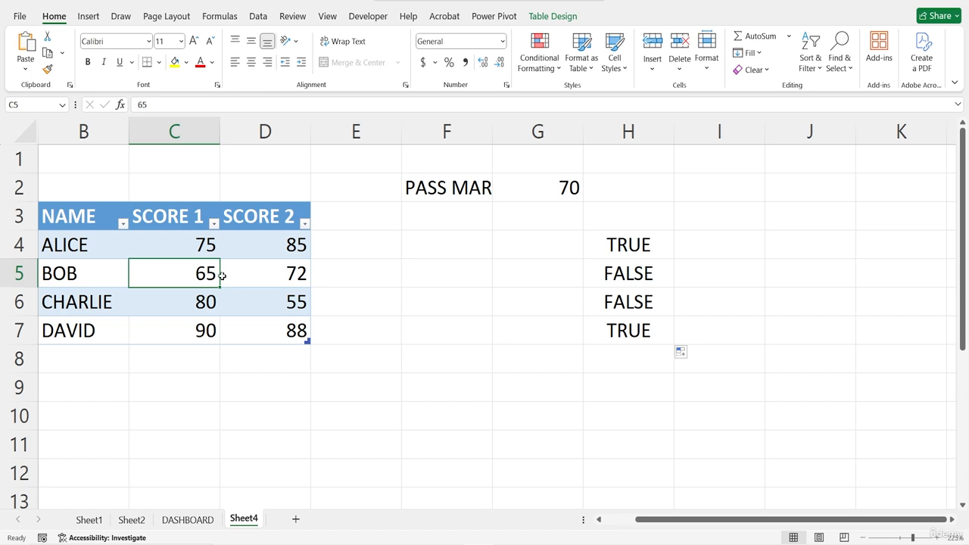
click(289, 304)
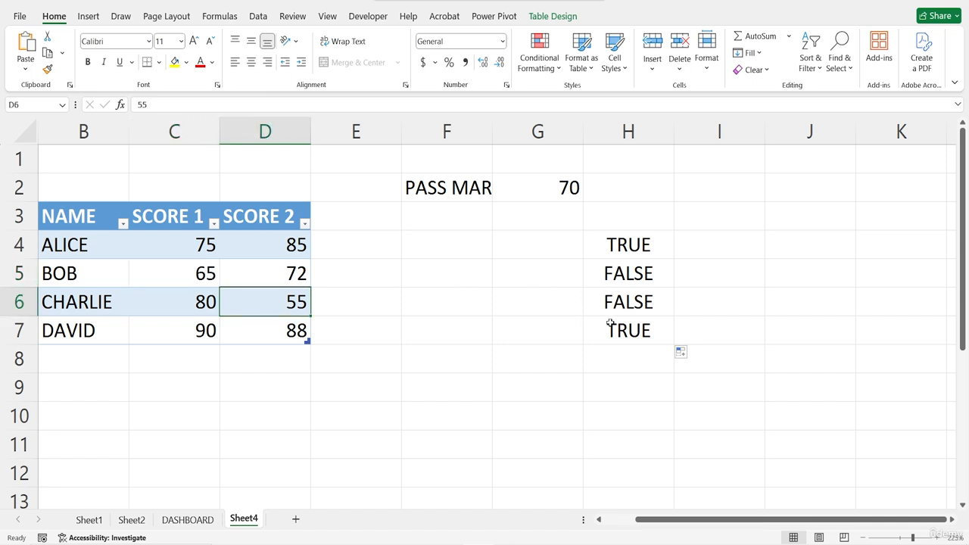
click(636, 333)
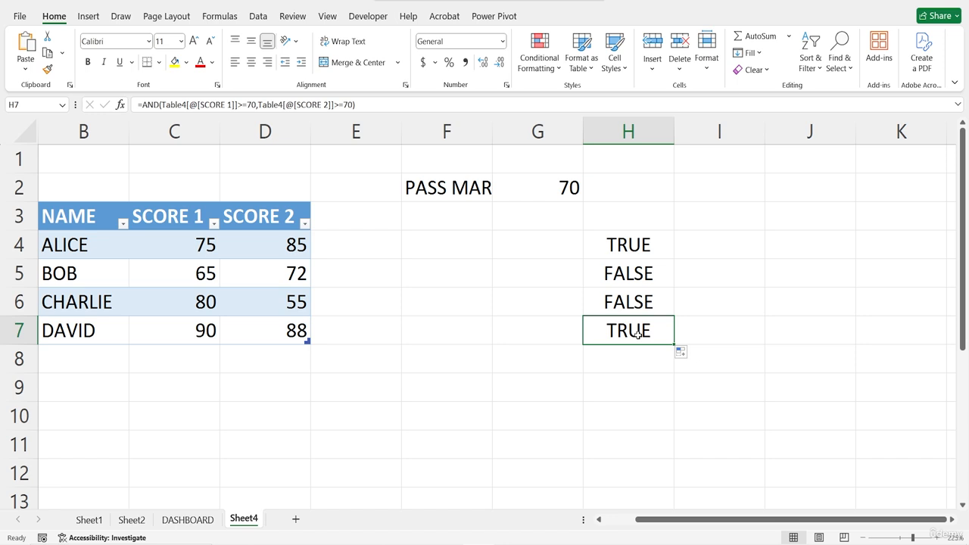
Step: Start an OR function in cell I4 with the first condition that the row's SCORE 1 (C4) is >=70
click(721, 244)
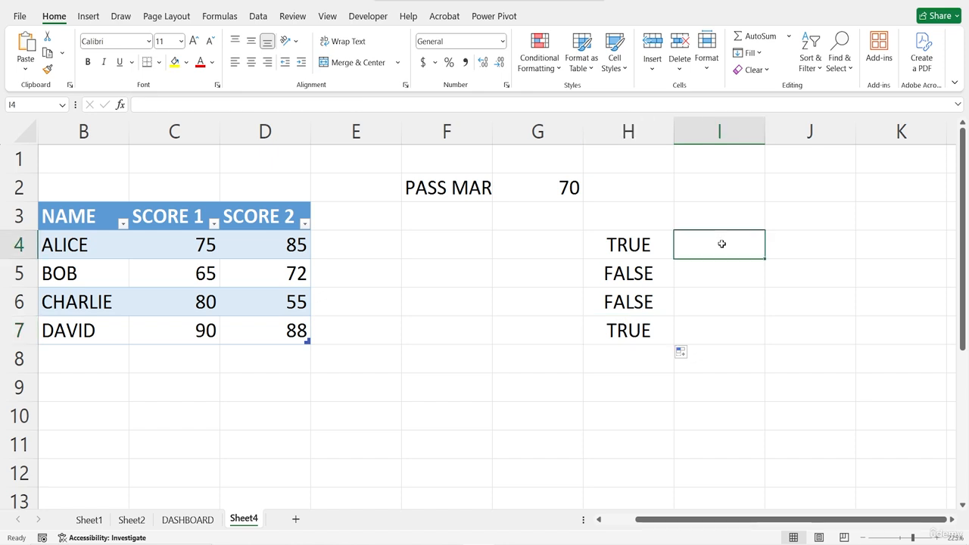
double_click(722, 244)
text(=OR)
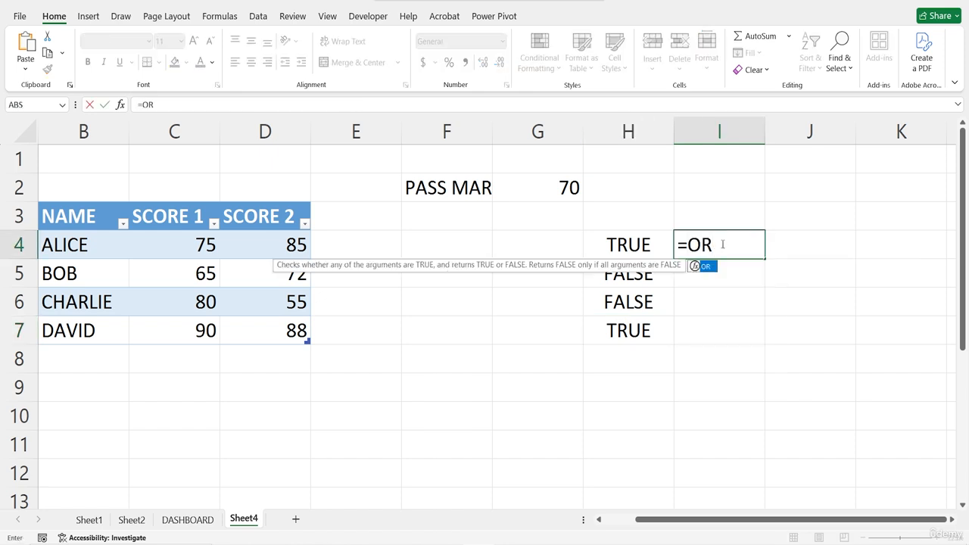
text(()
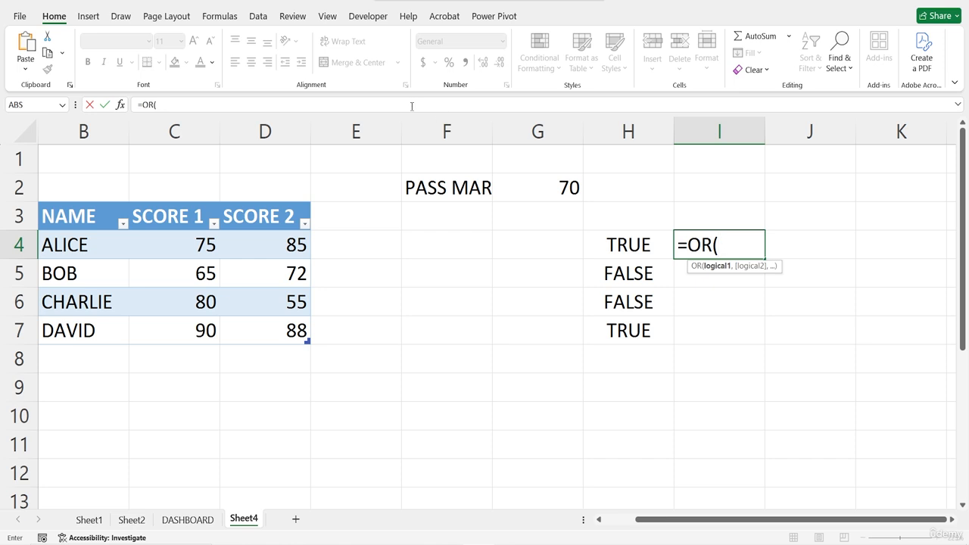
click(120, 105)
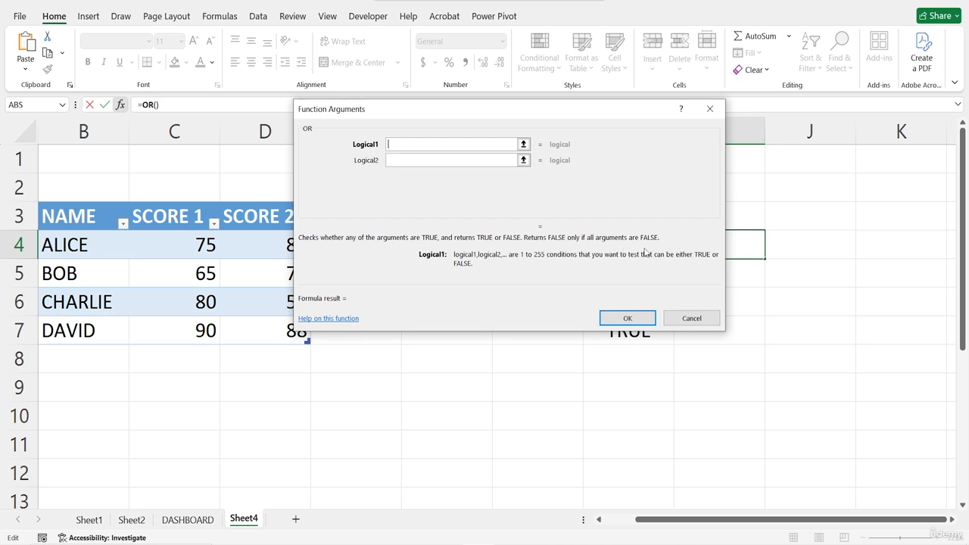
click(183, 246)
text(>=0)
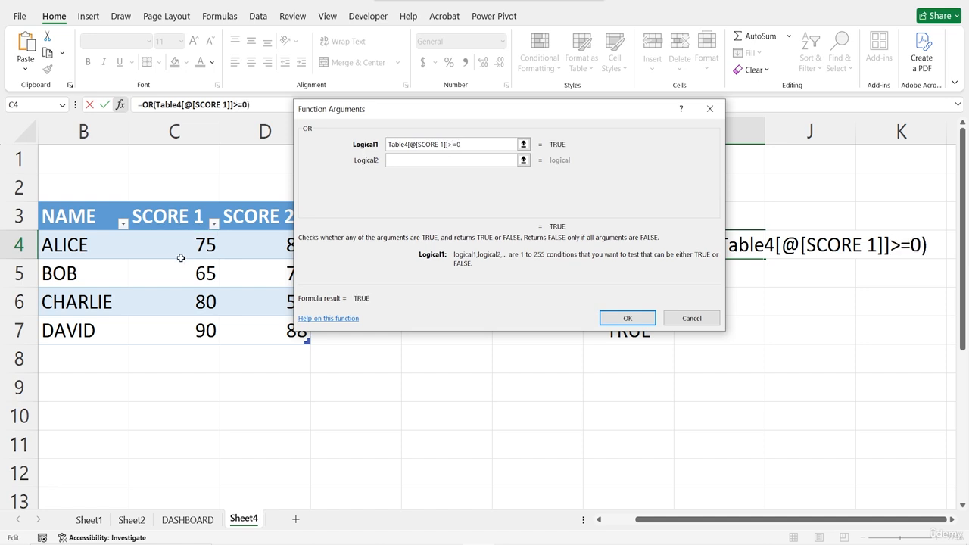
key(BackSpace)
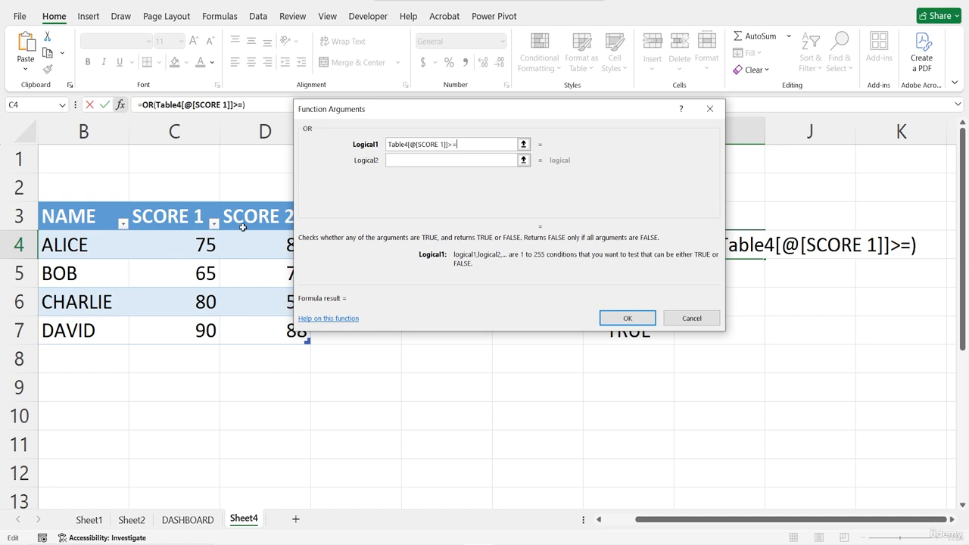
text(70)
key(Tab)
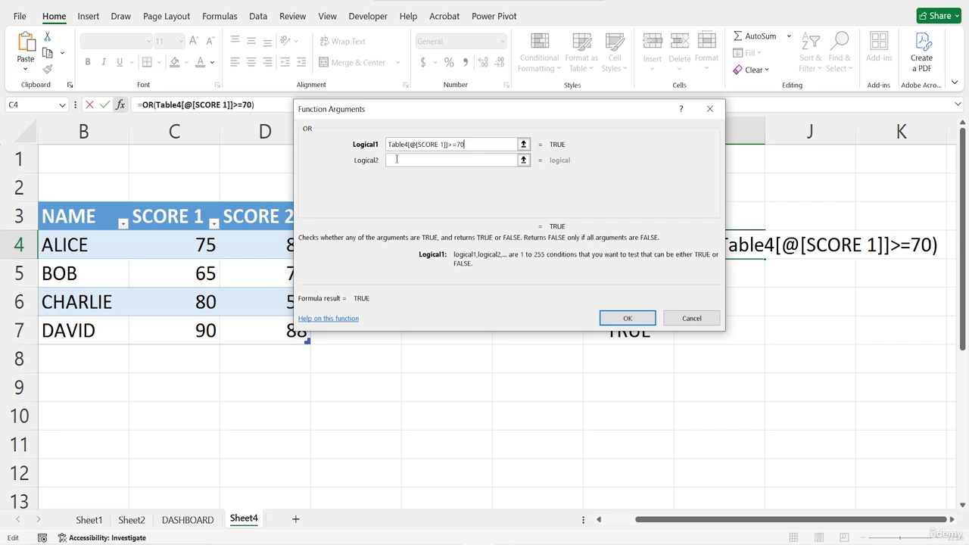
text(+)
click(243, 240)
key(BackSpace)
key(BackSpace)
key(BackSpace)
key(BackSpace)
key(BackSpace)
key(BackSpace)
key(BackSpace)
key(BackSpace)
key(BackSpace)
key(BackSpace)
key(BackSpace)
key(BackSpace)
key(BackSpace)
key(BackSpace)
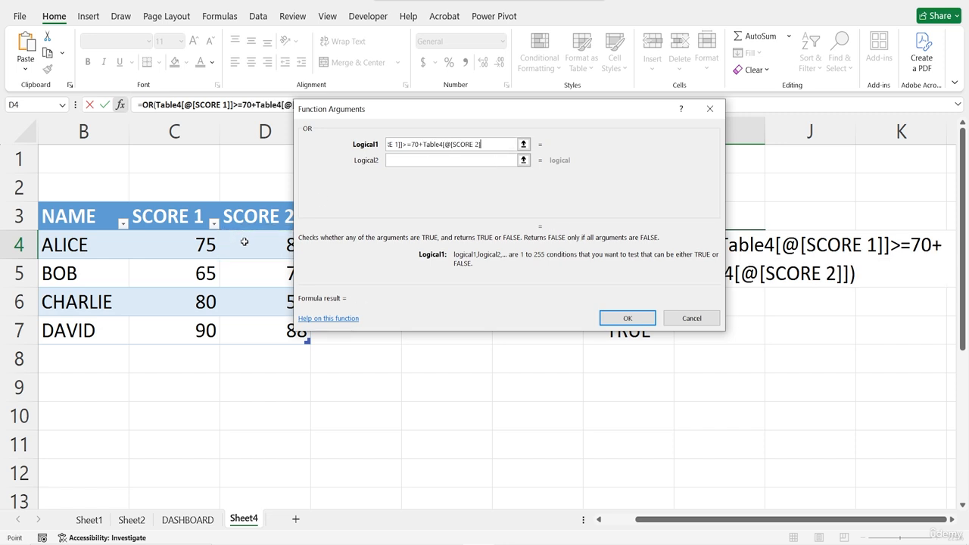
key(BackSpace)
key(BackSpace)
key(BackSpace)
key(BackSpace)
key(BackSpace)
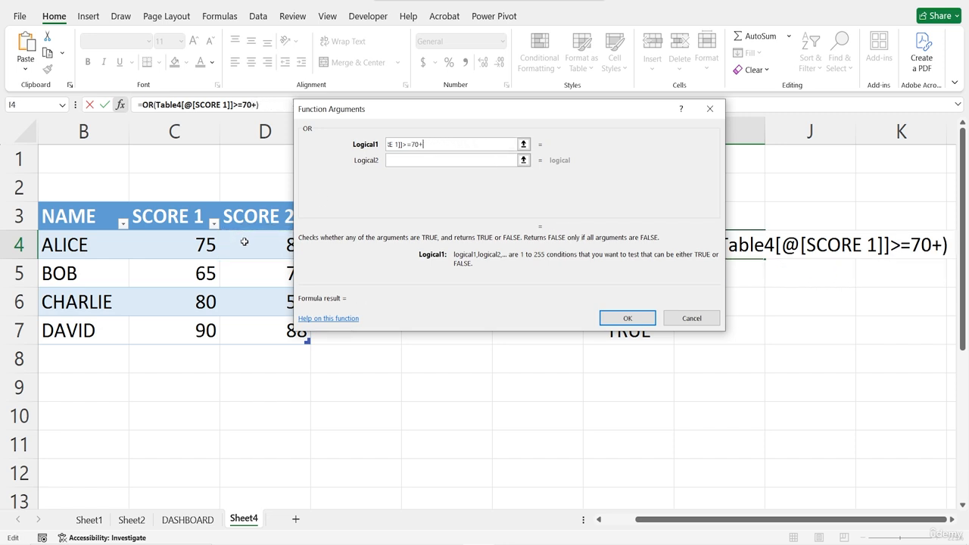
Step: Complete the OR formula with the row's SCORE 2 (D4) >=70 as the second condition, and fill it from I4 down to I7
click(398, 160)
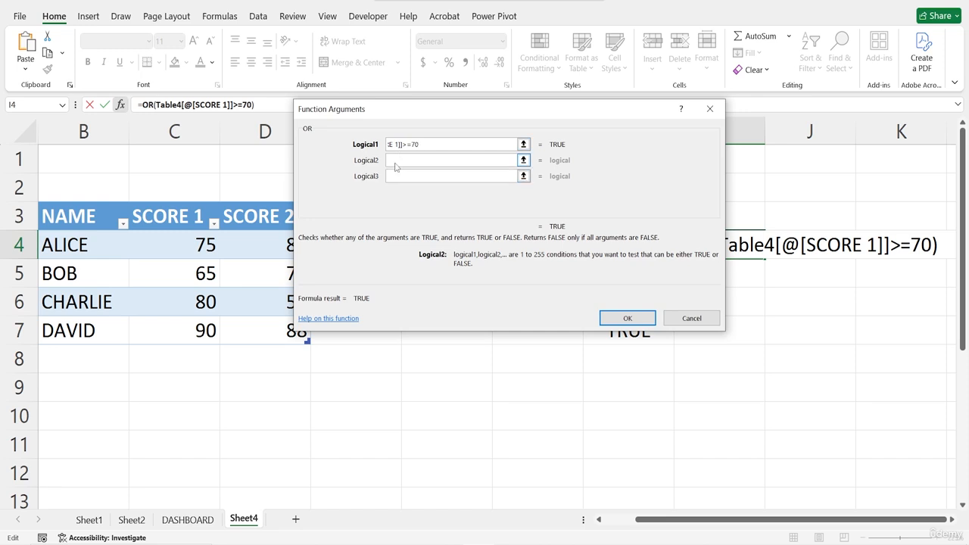
click(268, 247)
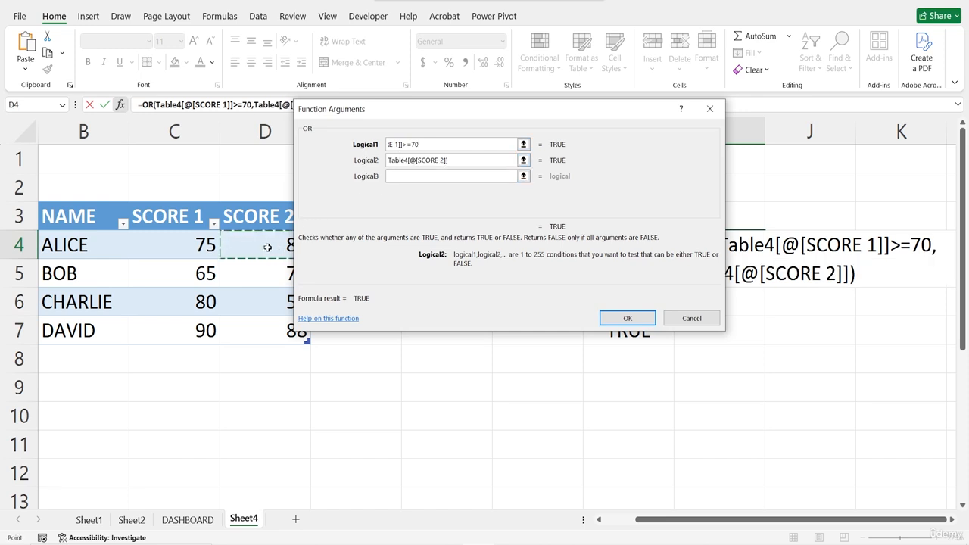
text(>-)
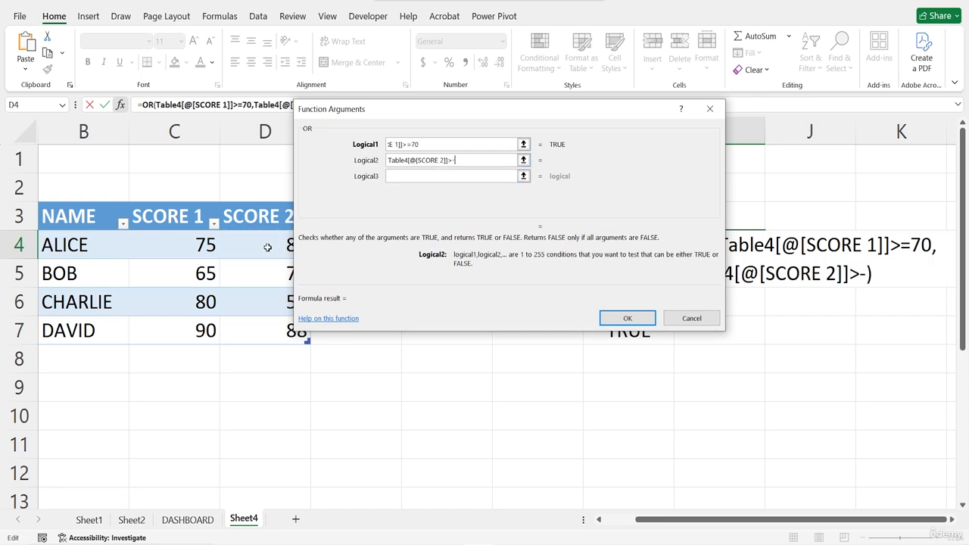
key(BackSpace)
text(-)
key(BackSpace)
text(=70)
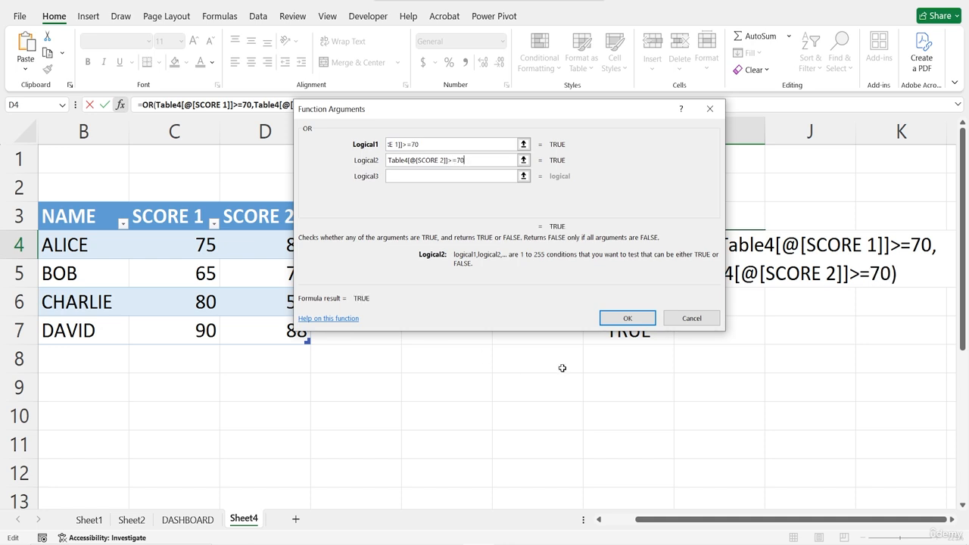
click(621, 317)
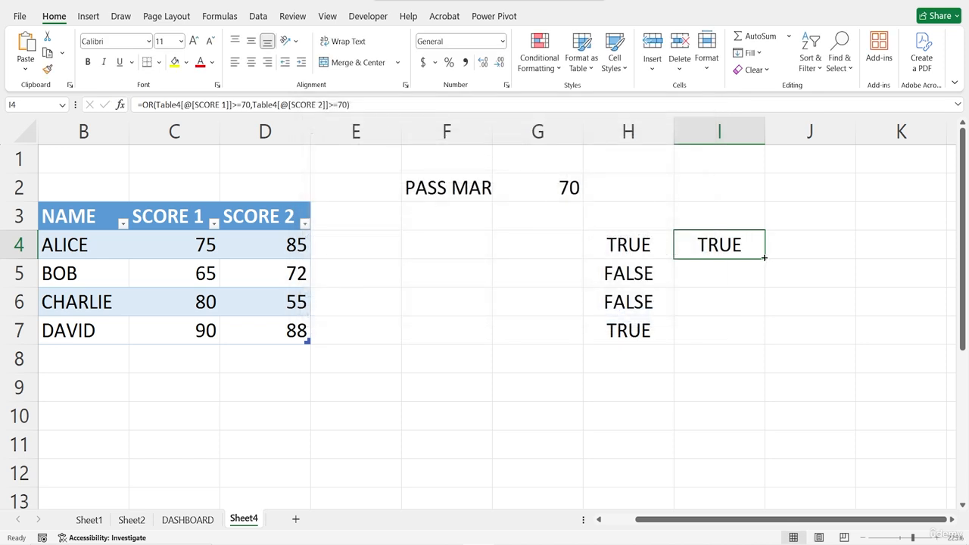
drag(763, 258, 764, 341)
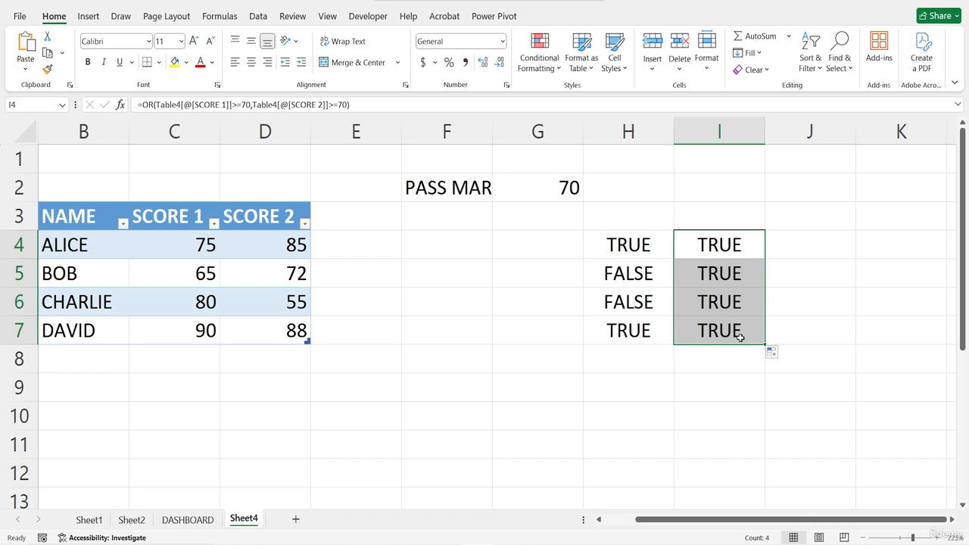
click(799, 254)
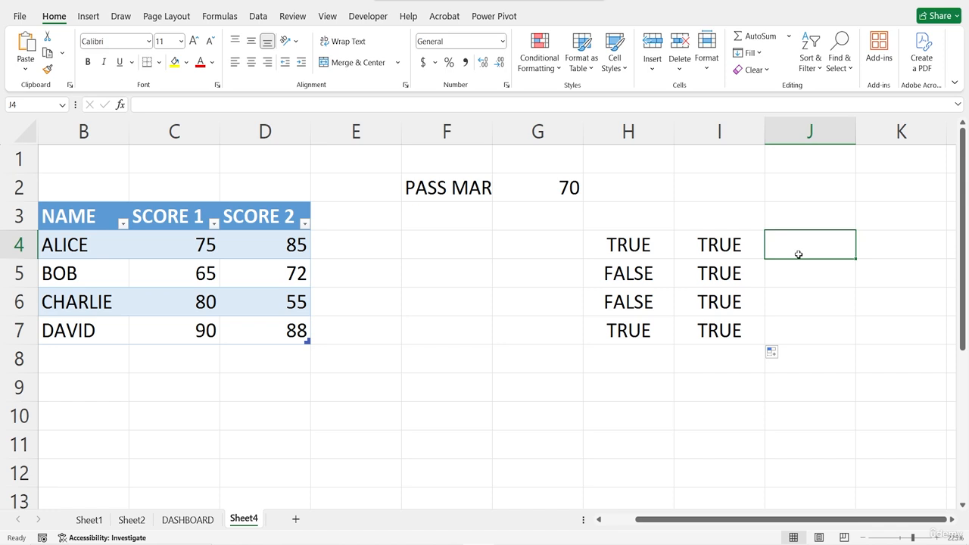
text(=NOT)
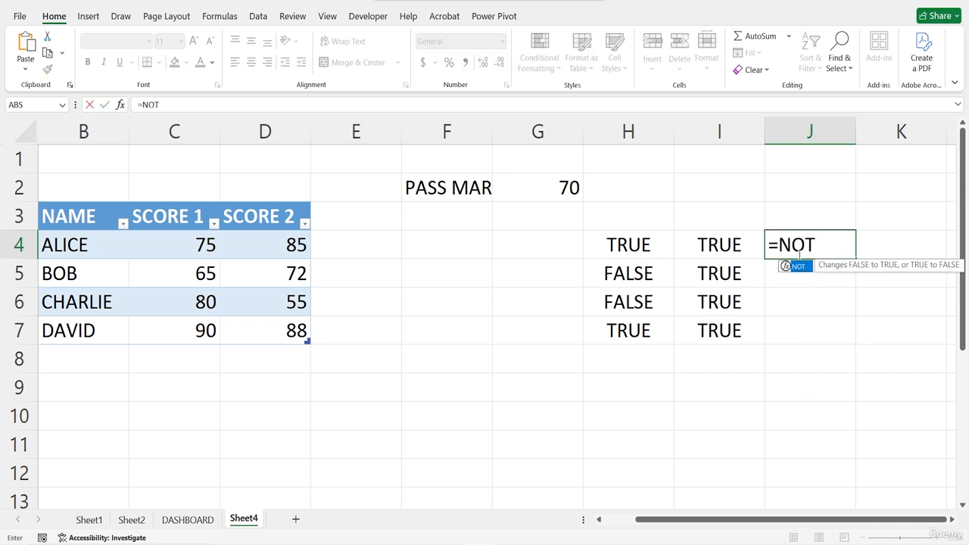
text(()
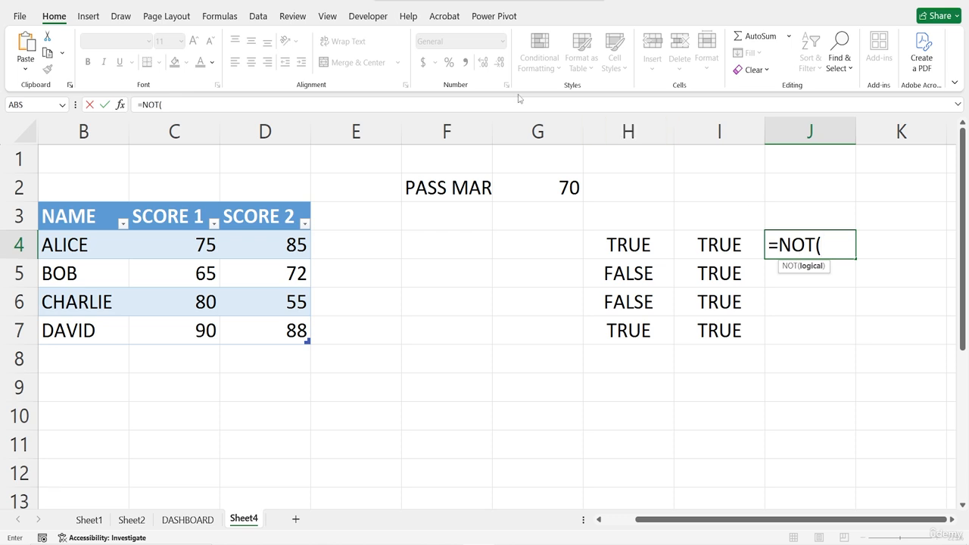
click(120, 104)
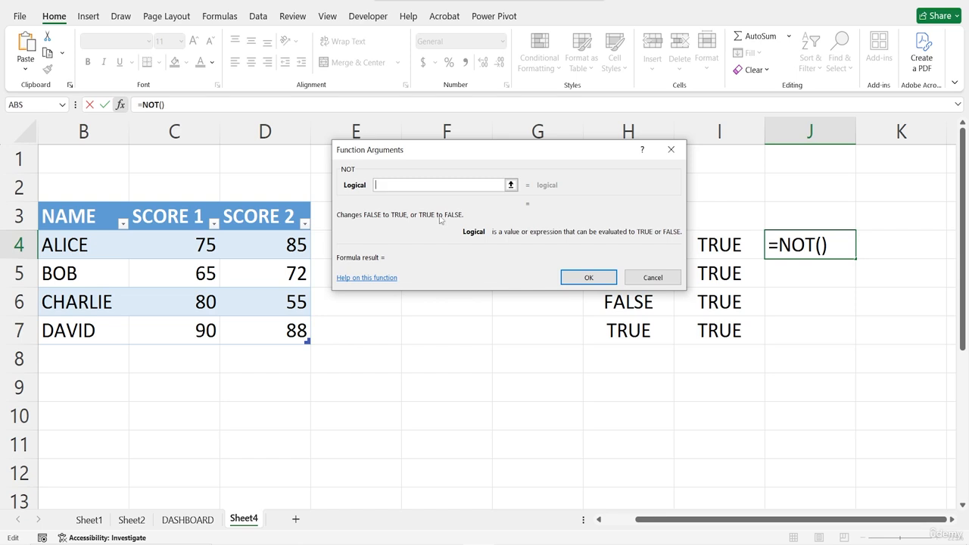
click(680, 151)
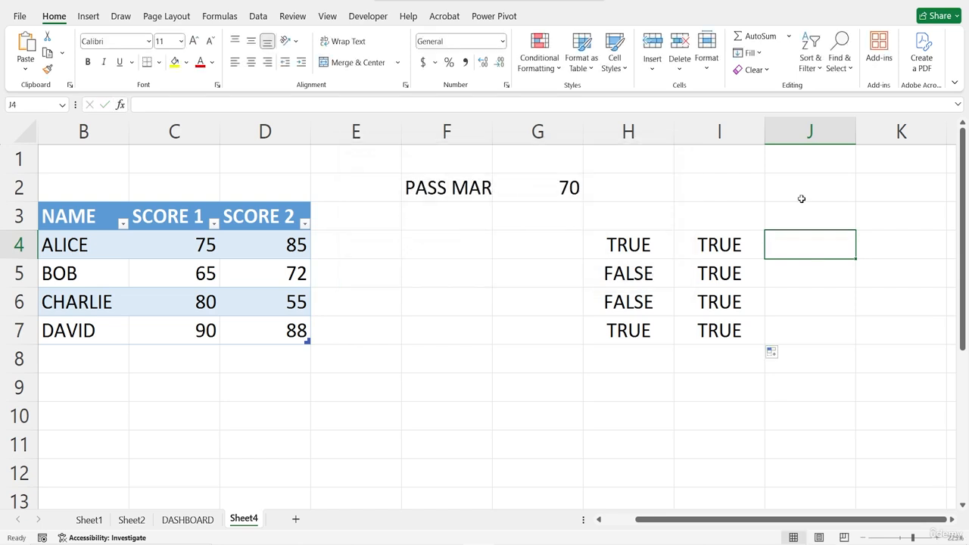
Step: Start a NOT formula with a nested OR in cell J4, with the row's SCORE 1 (C4) >=70 as the first condition
double_click(797, 247)
text(=)
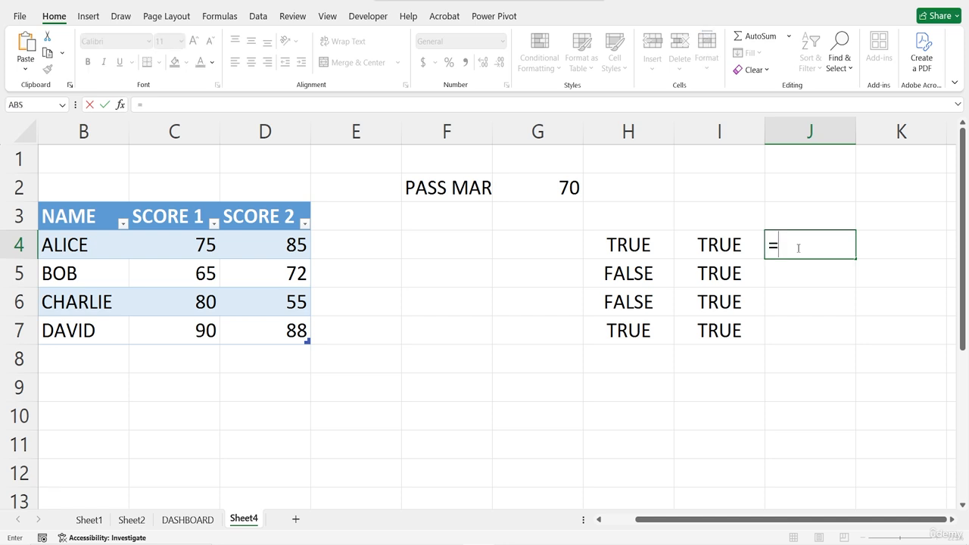
text(NOT()
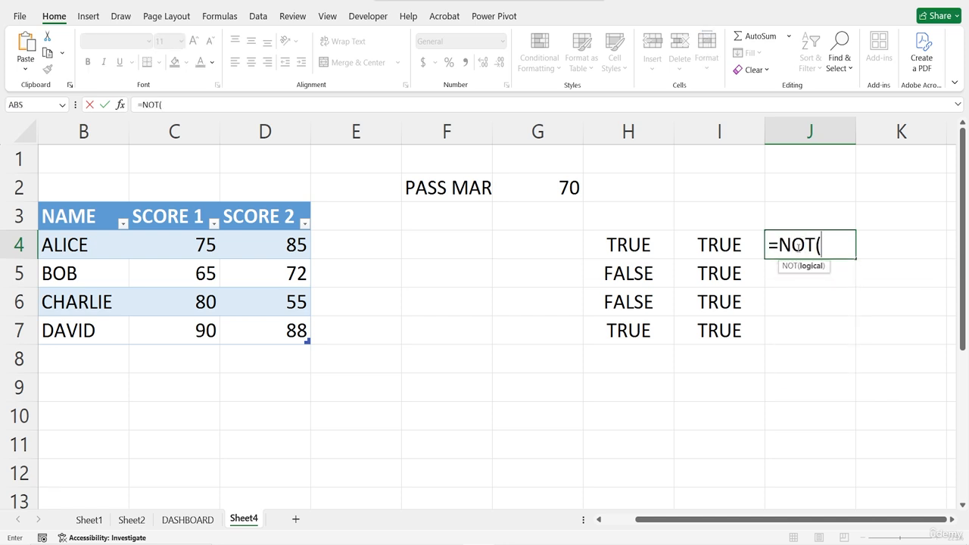
text(OR)
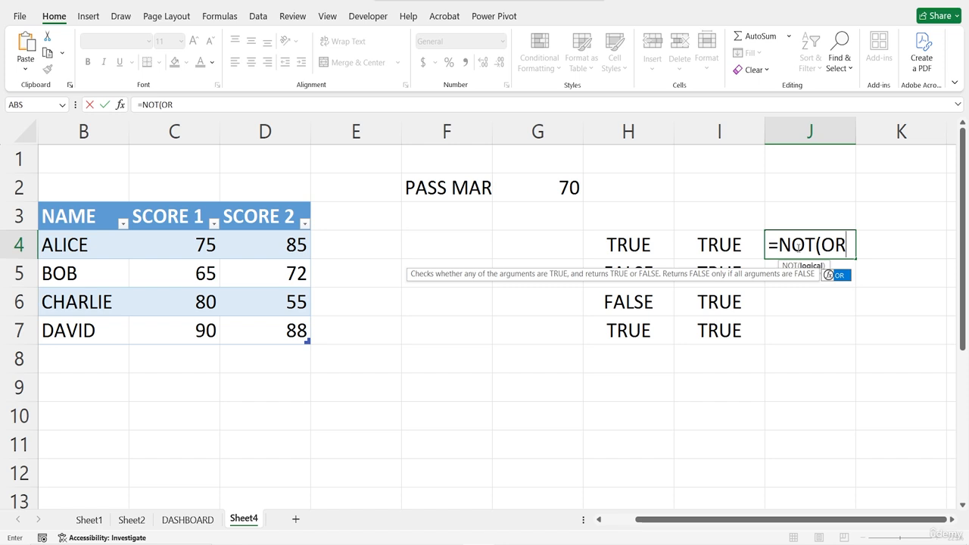
text(()
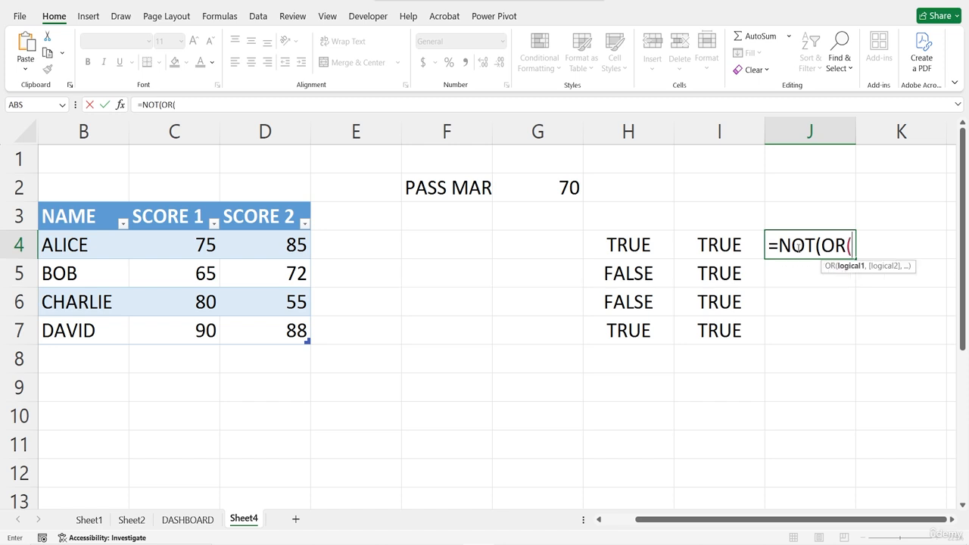
click(178, 256)
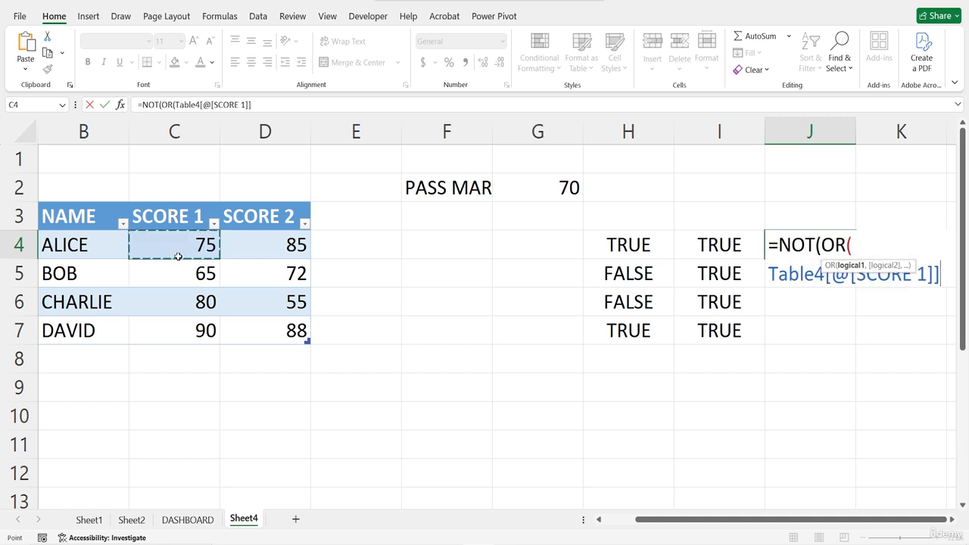
text(>)
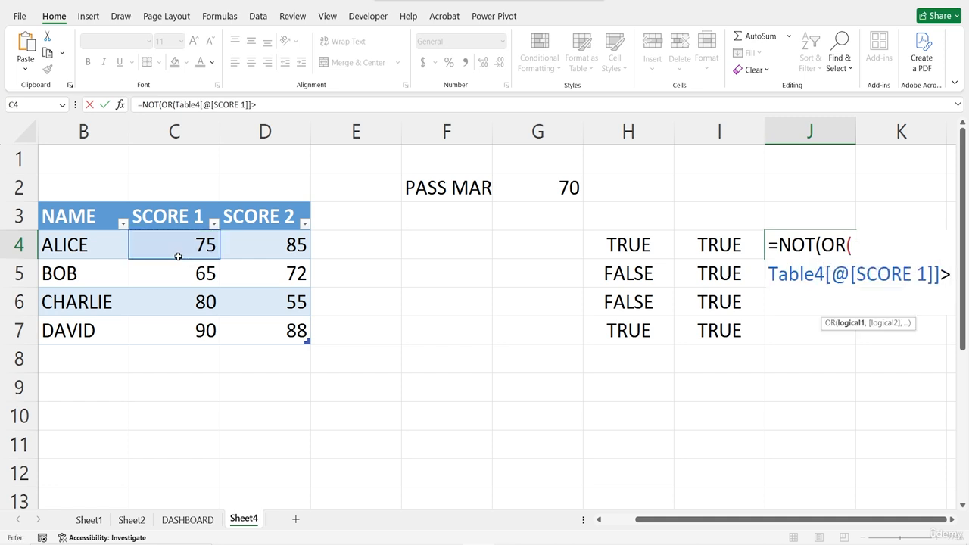
text(=70,)
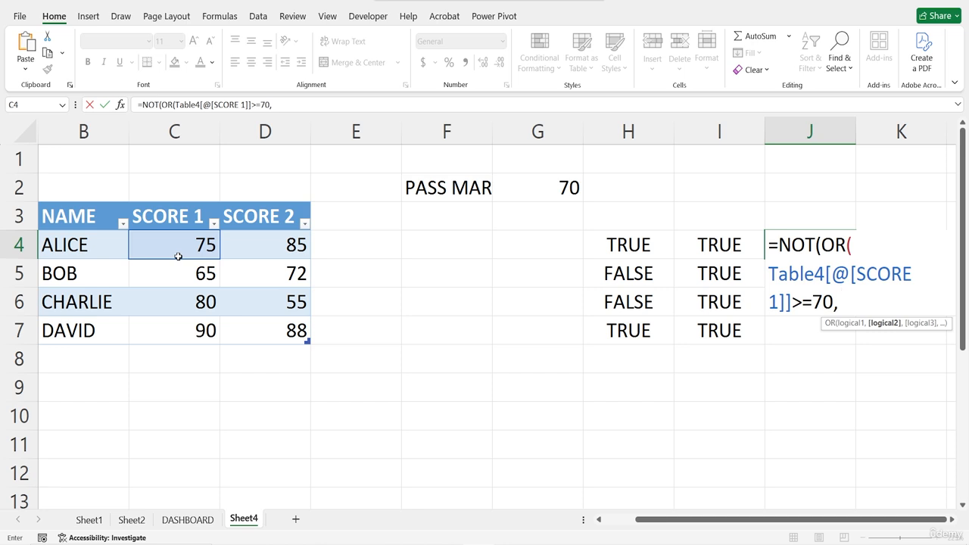
Step: Add the row's SCORE 2 (D4) >=70 as the second OR condition and complete the nested NOT formula
click(283, 237)
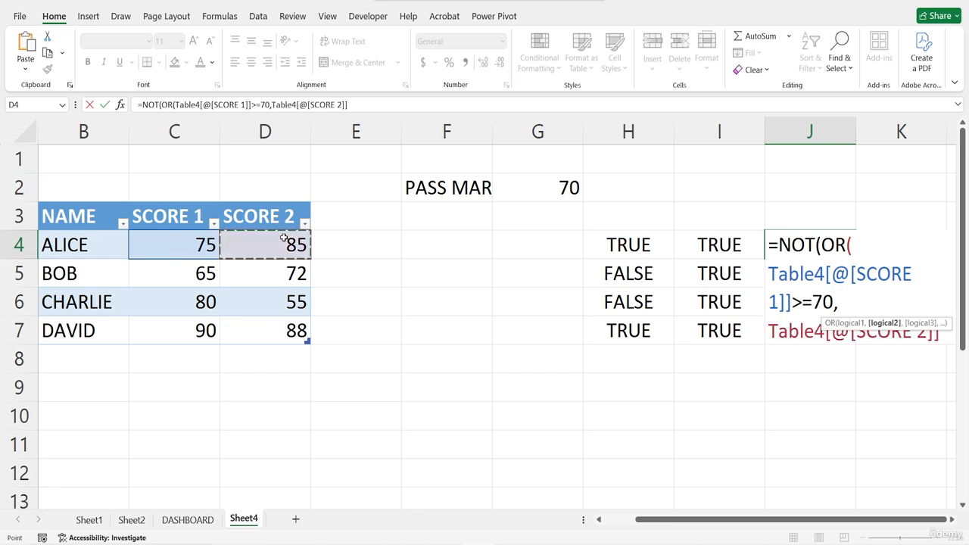
text(>=)
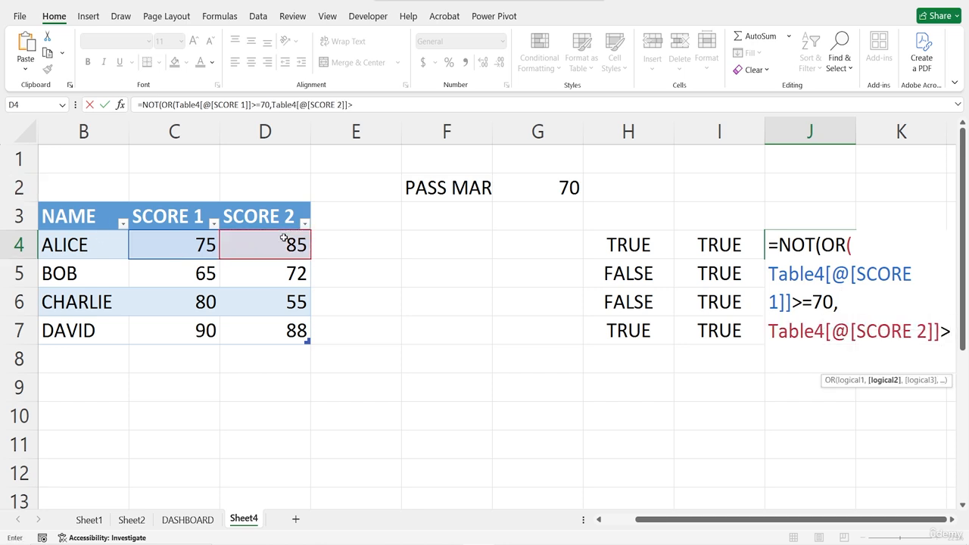
text(7=)
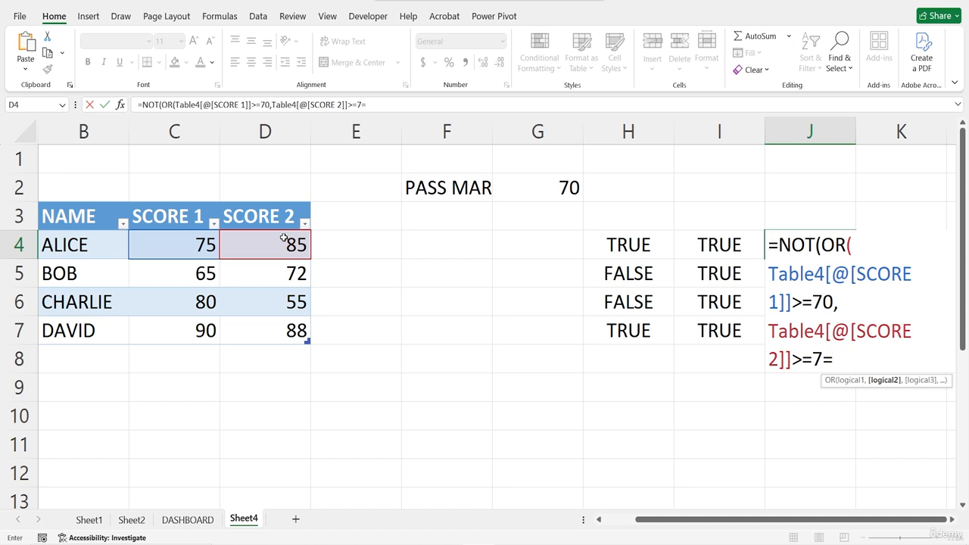
text(+0)
key(BackSpace)
key(BackSpace)
key(BackSpace)
text(0)))
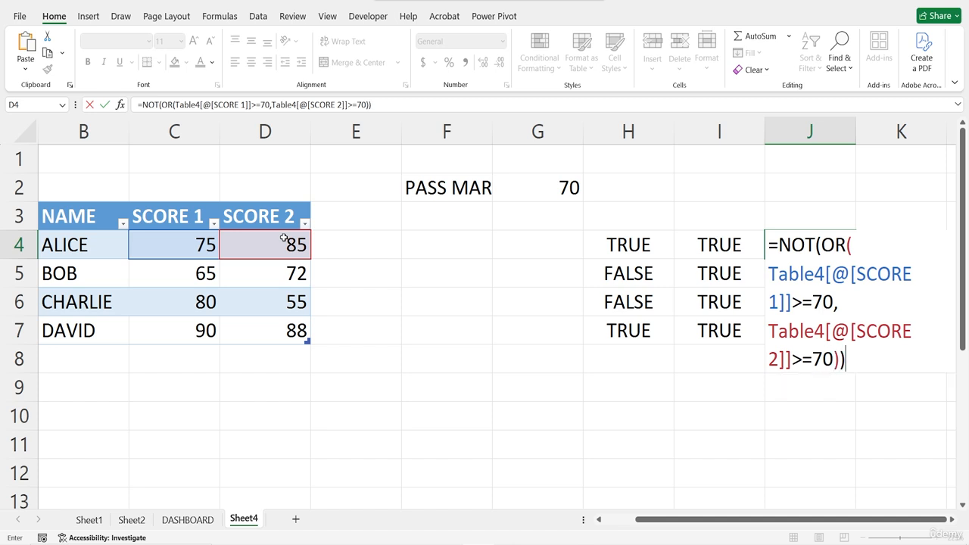
key(Return)
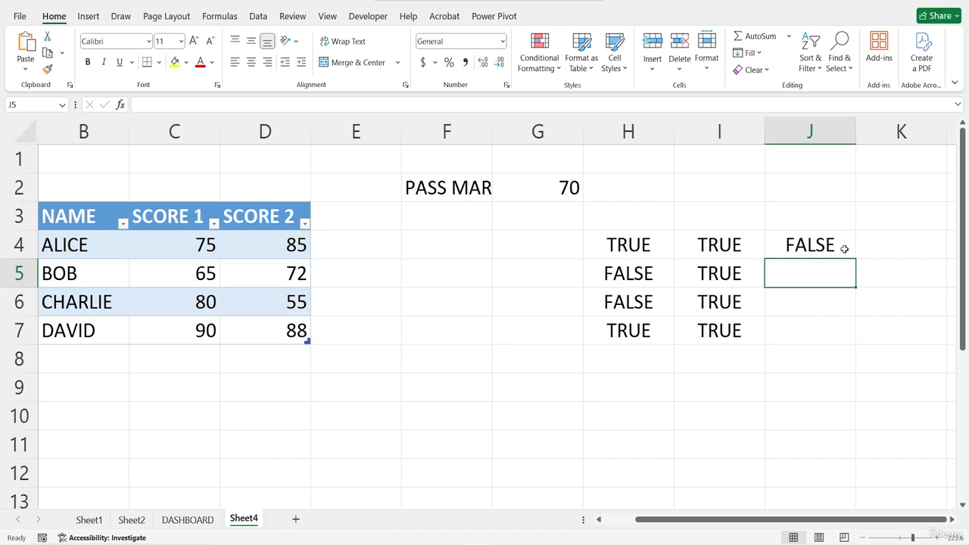
Step: Fill the NOT(OR) formula from J4 down to J7
click(817, 247)
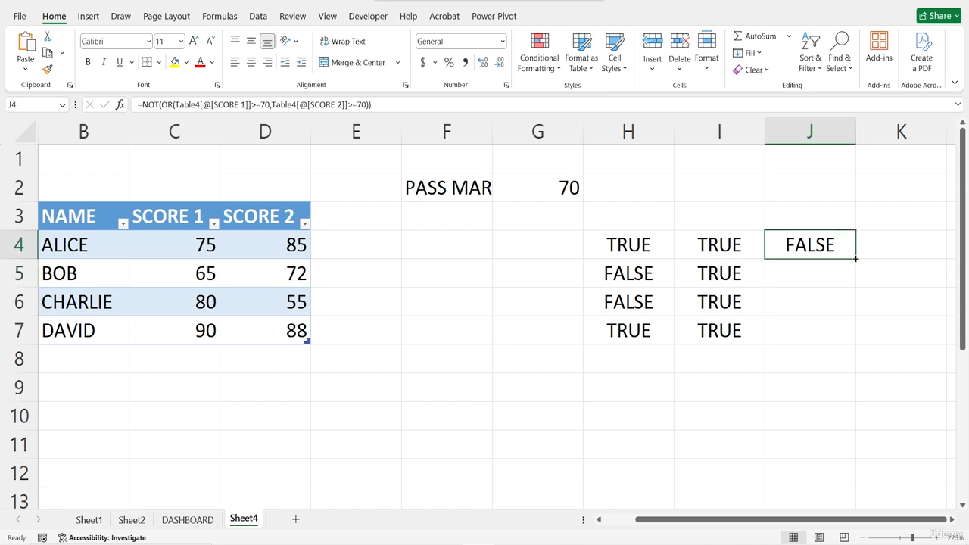
drag(855, 259, 850, 331)
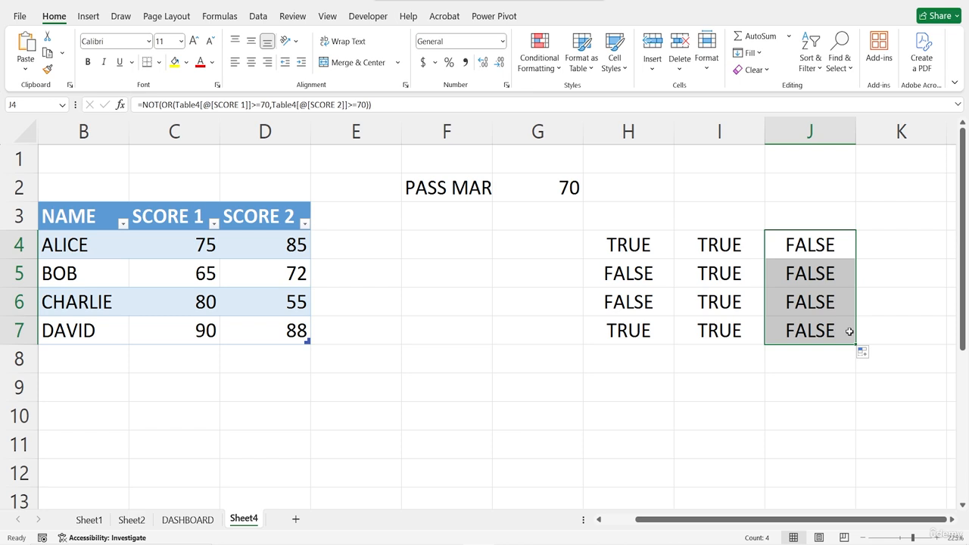
click(478, 306)
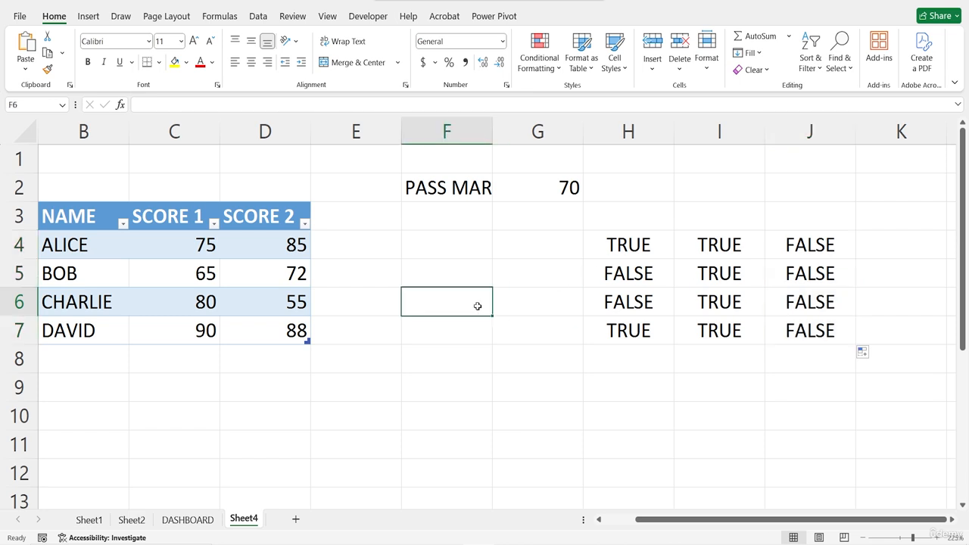